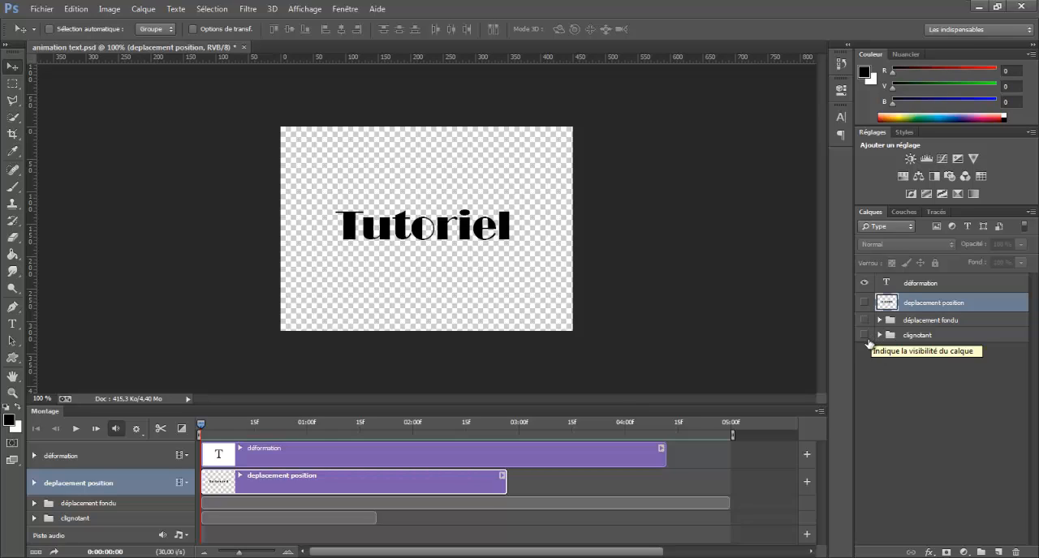
Show only the clignotant group, preview its blinking animation, and return the playhead to the start.
{"action": "left_click", "coordinate": [915, 281]}
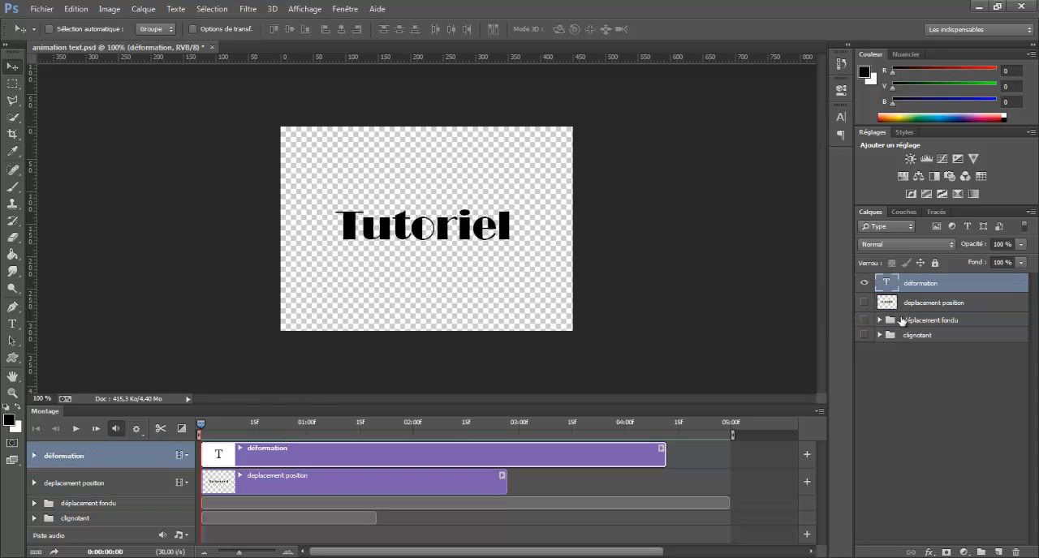
{"action": "left_click", "coordinate": [864, 282]}
{"action": "left_click", "coordinate": [863, 335]}
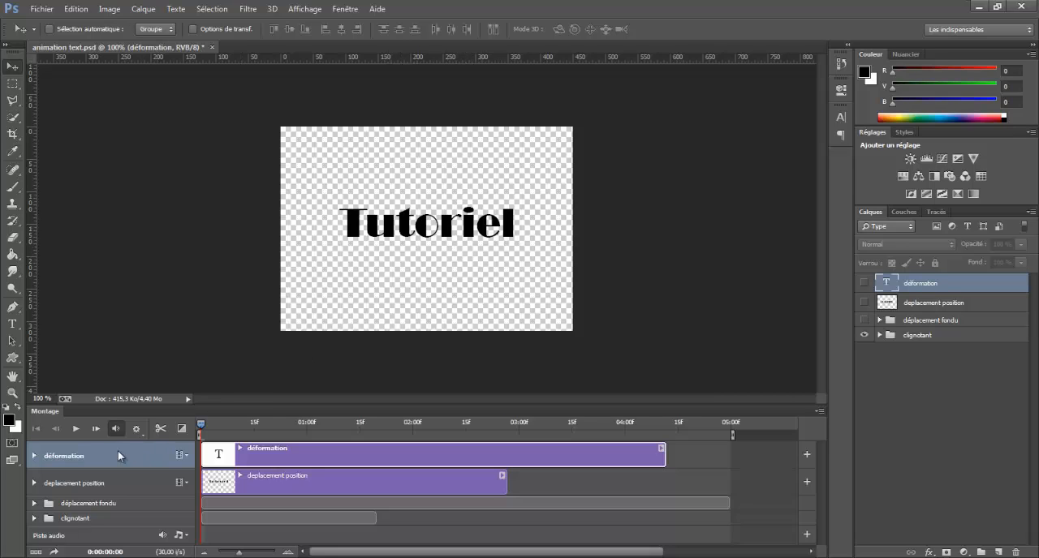
{"action": "left_click", "coordinate": [75, 430]}
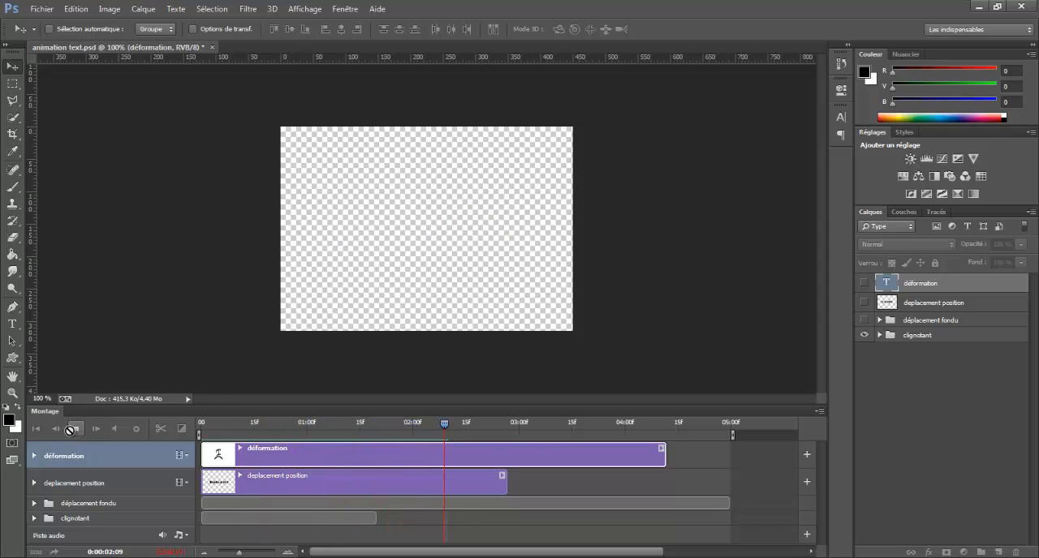
{"action": "left_click", "coordinate": [72, 433]}
{"action": "left_click", "coordinate": [35, 429]}
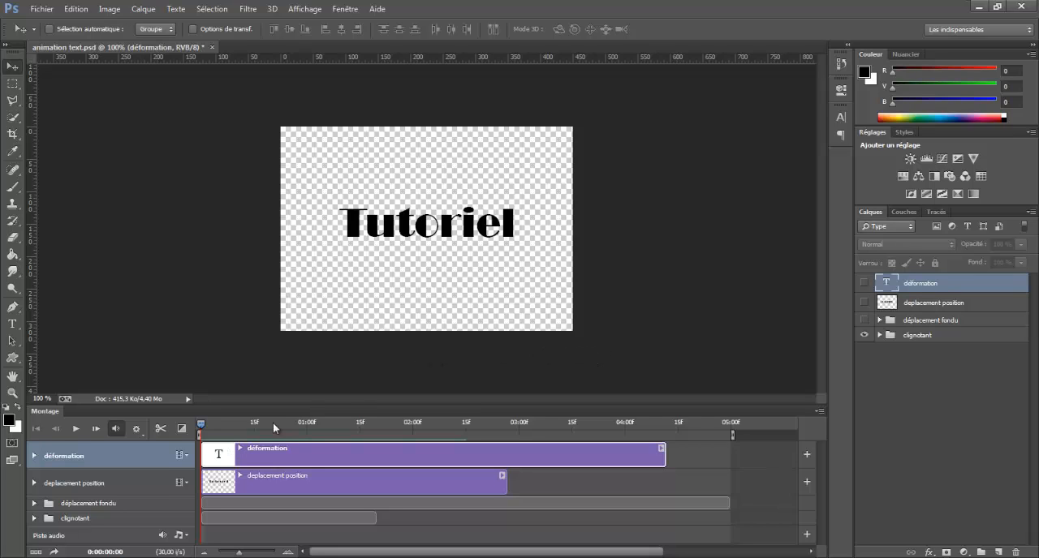
Hide the clignotant group, show déplacement fondu, play its animation, and return the playhead to the start.
{"action": "left_click", "coordinate": [863, 334]}
{"action": "left_click", "coordinate": [864, 320]}
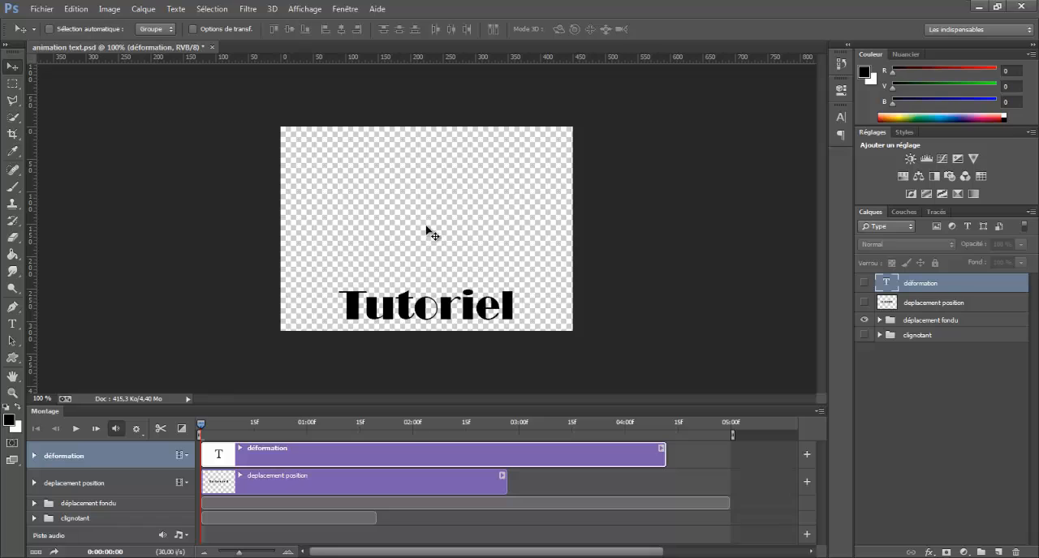
{"action": "left_click", "coordinate": [76, 429]}
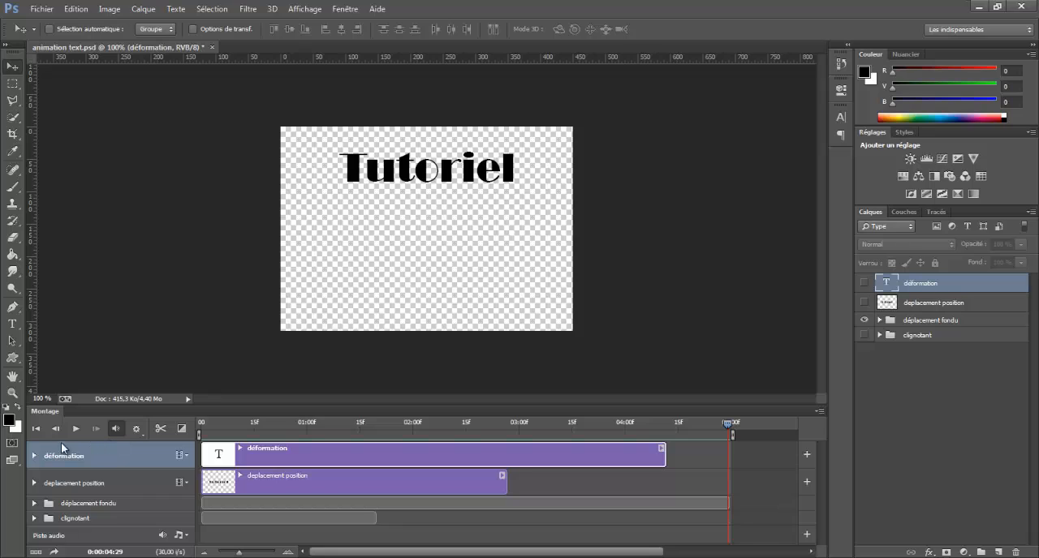
{"action": "left_click", "coordinate": [41, 434]}
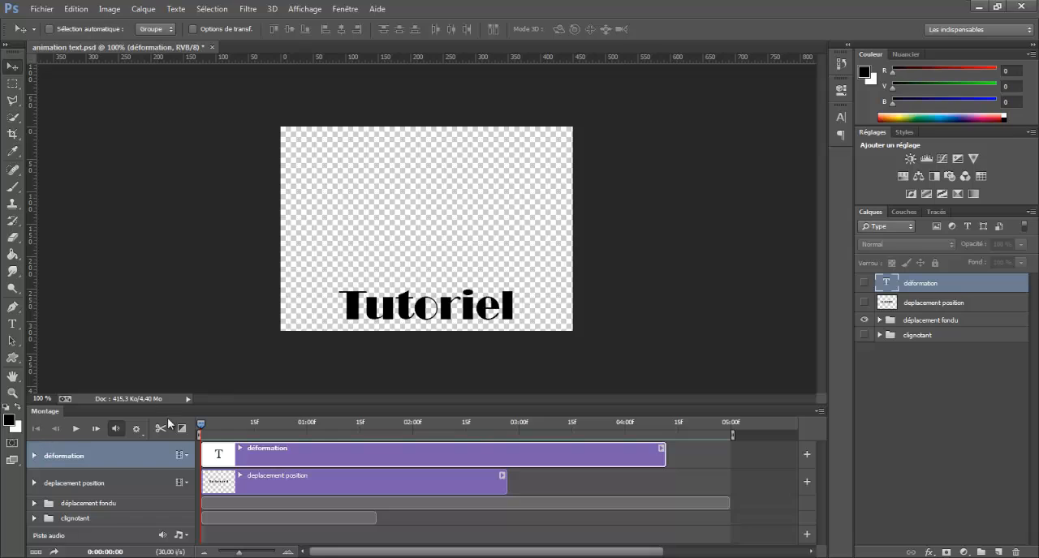
Show only the deplacement position layer, play its animation, and return the playhead to the start.
{"action": "left_click", "coordinate": [864, 319]}
{"action": "left_click", "coordinate": [864, 303]}
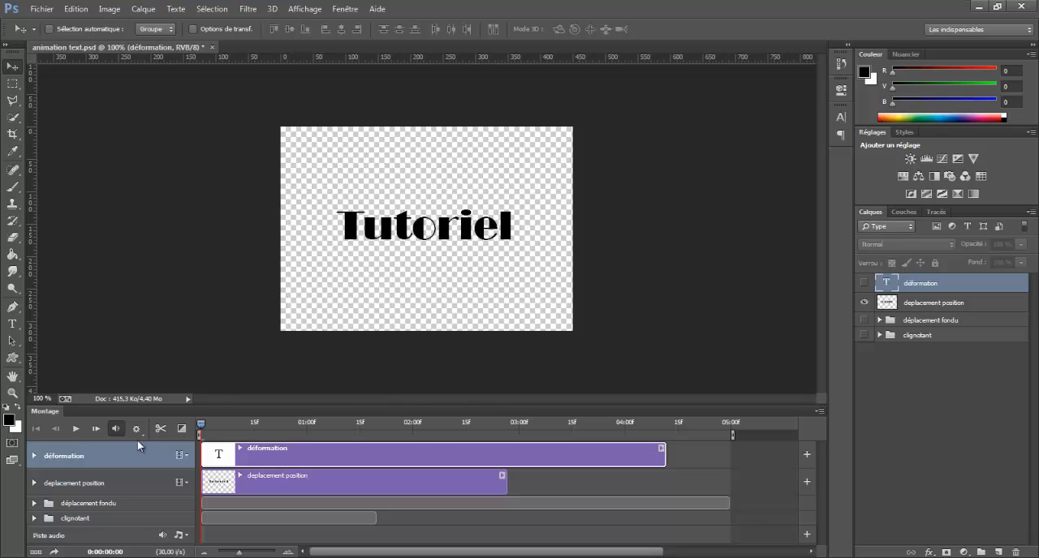
{"action": "left_click", "coordinate": [75, 429]}
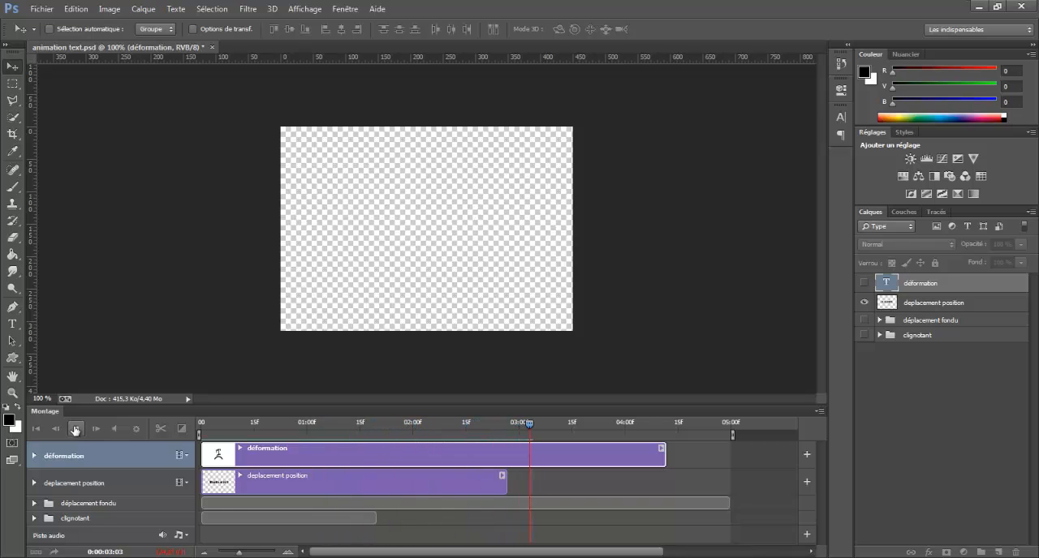
{"action": "left_click", "coordinate": [75, 428]}
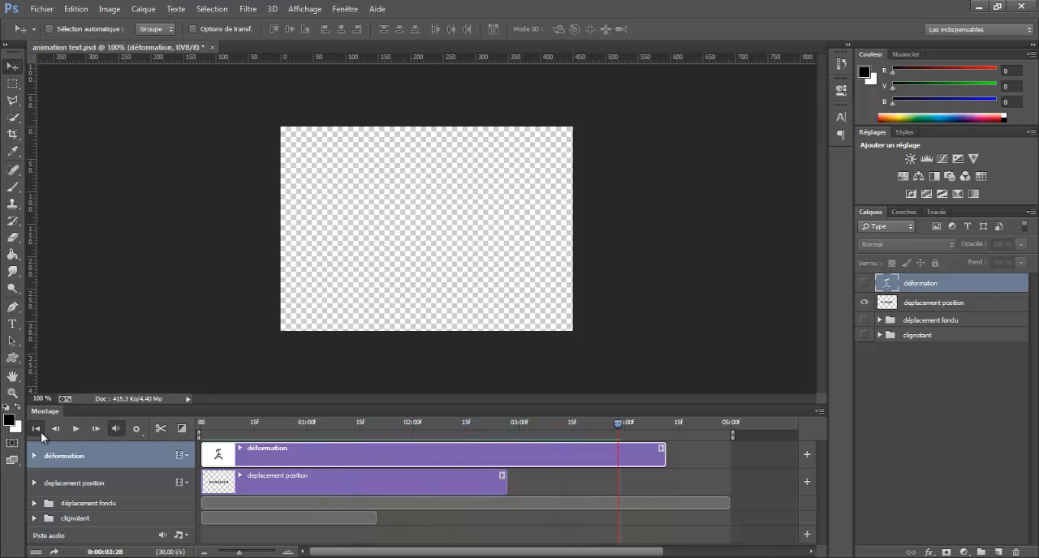
{"action": "left_click", "coordinate": [37, 430]}
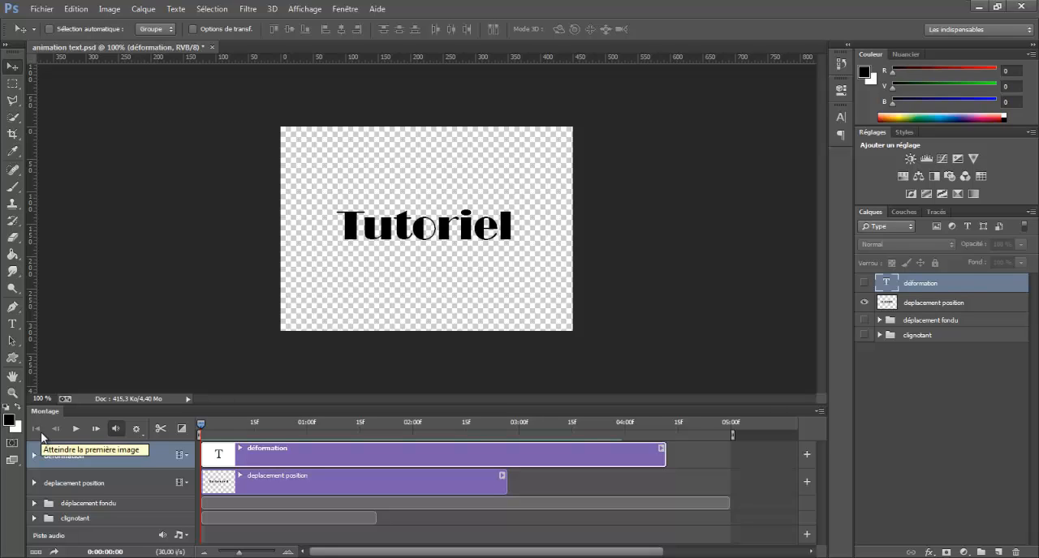
Hide the deplacement position layer, show the déformation text layer, and play its animation.
{"action": "left_click", "coordinate": [864, 303]}
{"action": "left_click", "coordinate": [864, 284]}
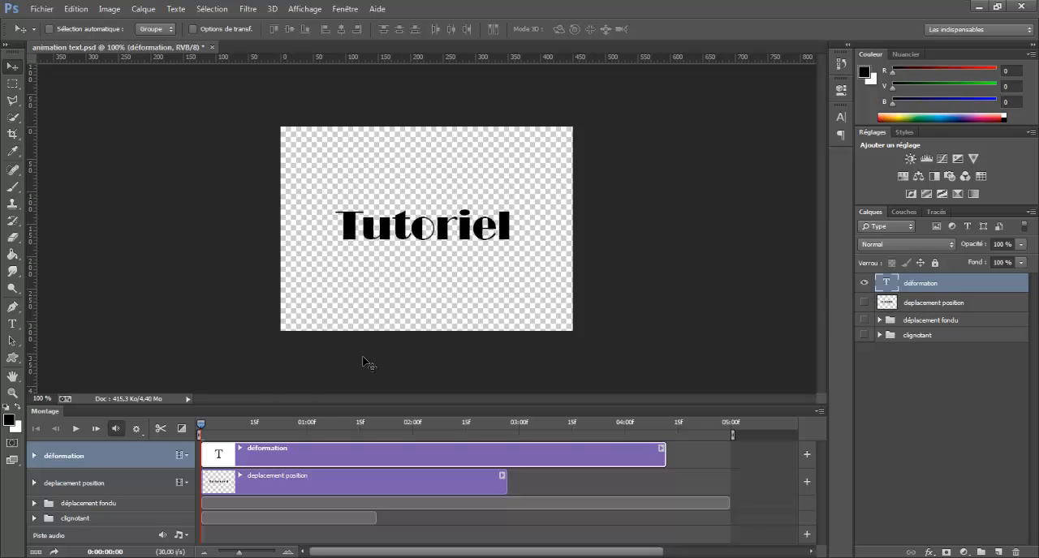
{"action": "left_click", "coordinate": [78, 430]}
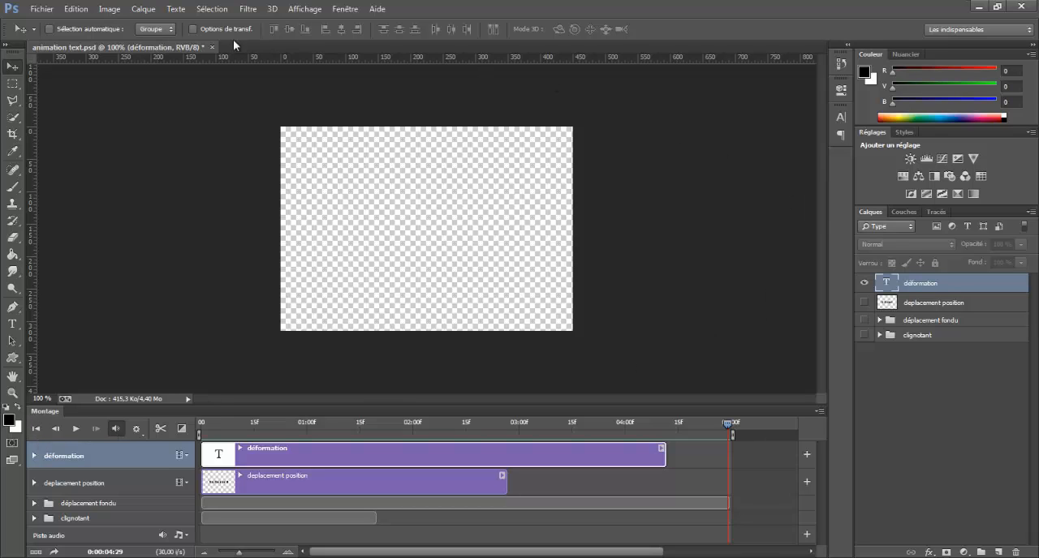
Create a new 720 × 400 pixel RGB document at 72 pixels/inch with a white background.
{"action": "left_click", "coordinate": [44, 12]}
{"action": "left_click", "coordinate": [47, 25]}
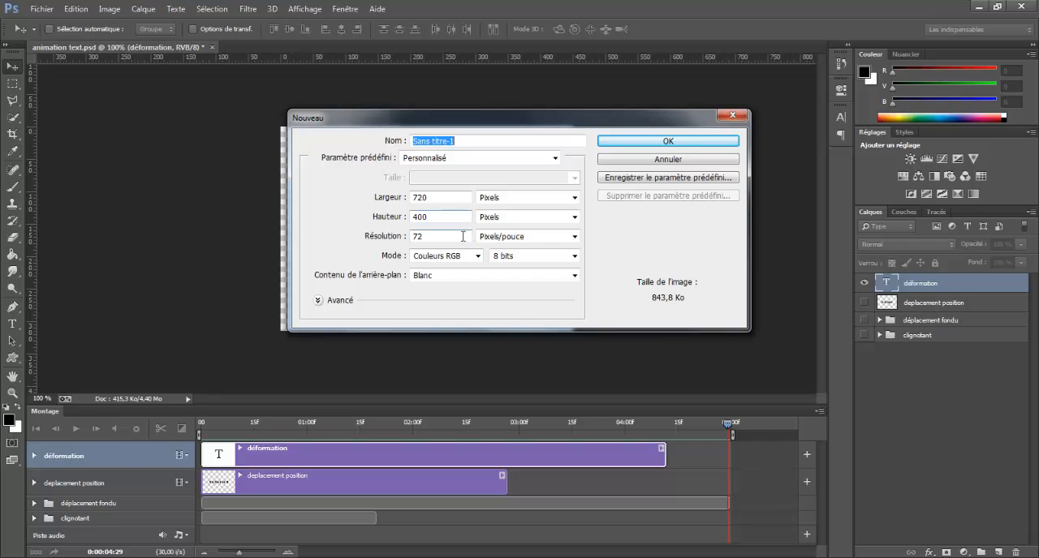
{"action": "left_click", "coordinate": [657, 141]}
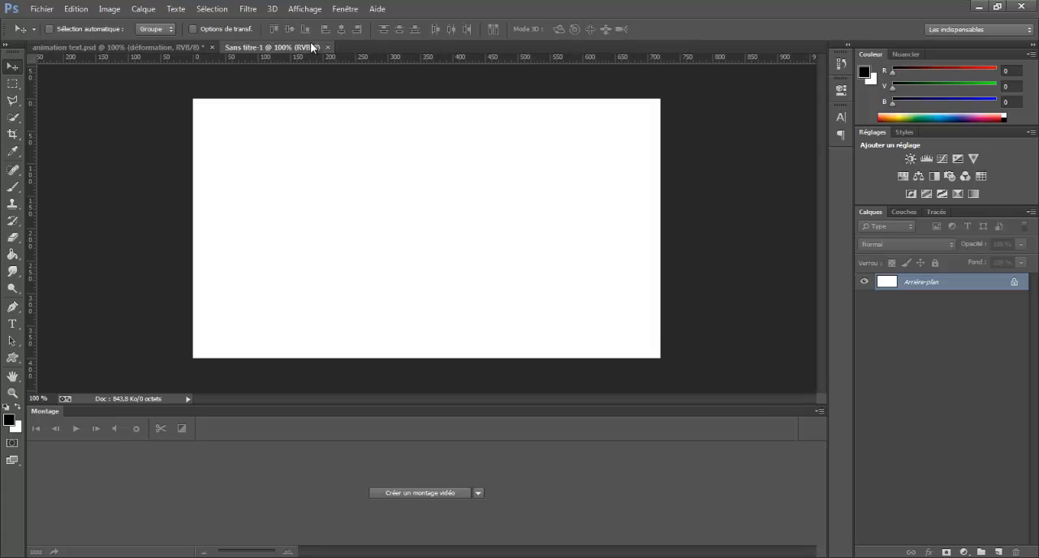
Create a video timeline for the new document.
{"action": "left_click", "coordinate": [344, 8]}
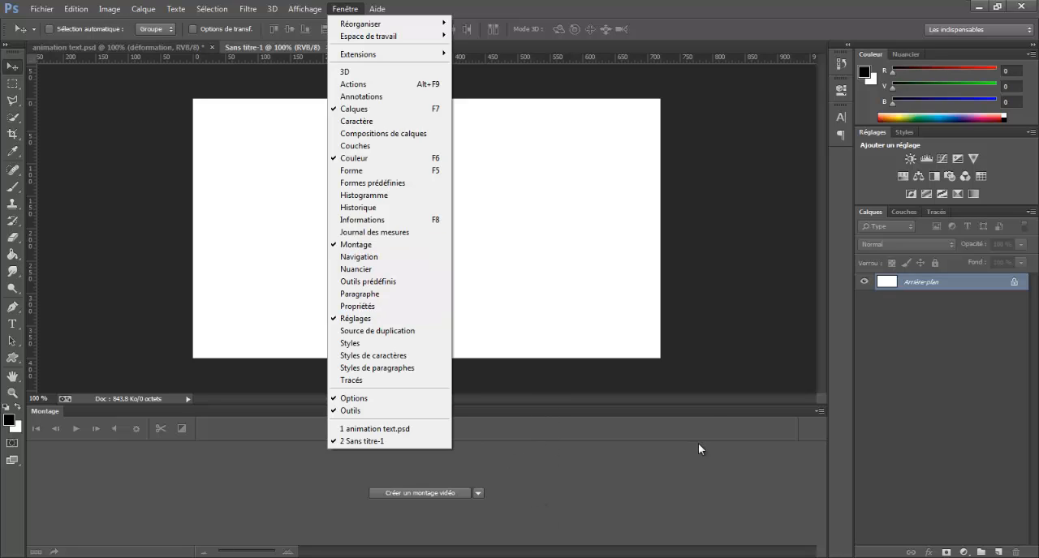
{"action": "left_click", "coordinate": [690, 418]}
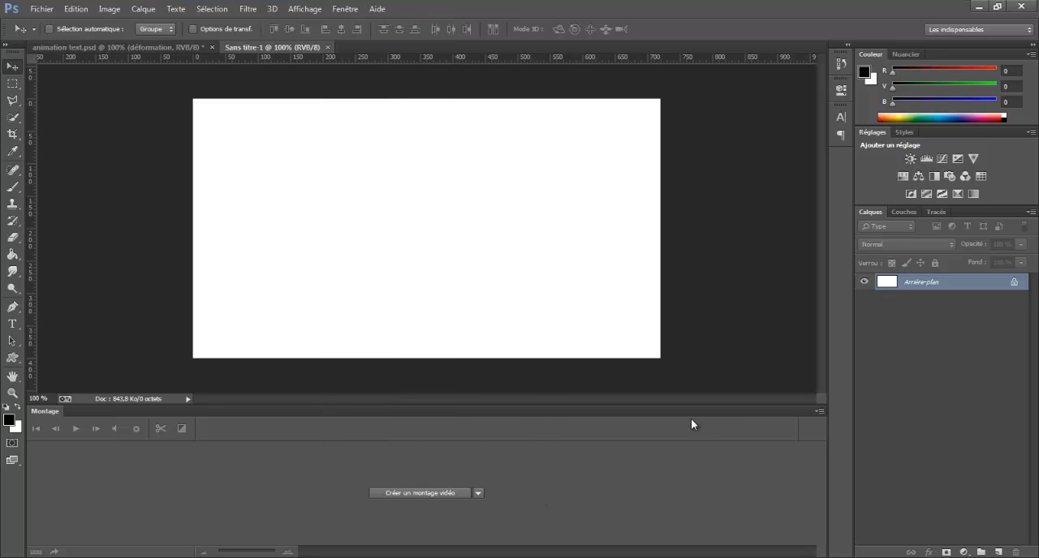
{"action": "left_click", "coordinate": [421, 493]}
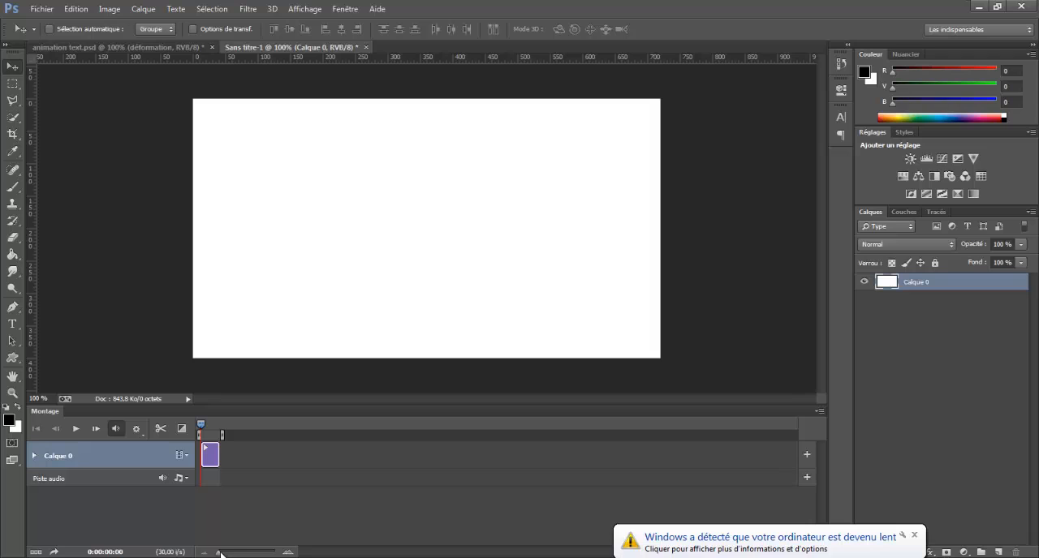
{"action": "left_click_drag", "start_coordinate": [221, 554], "coordinate": [240, 553]}
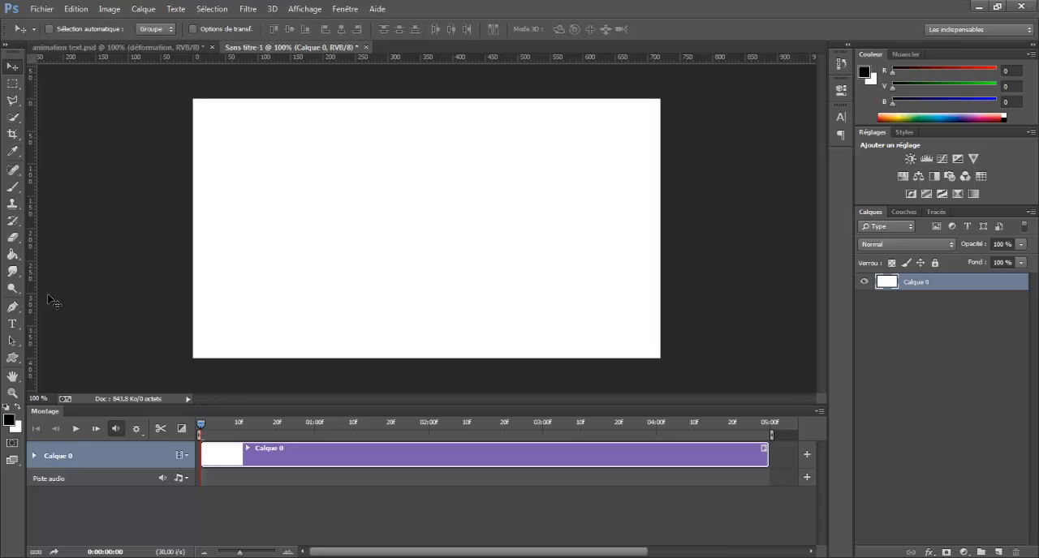
Add the text "Tutoriel" in black 72 pt Broadway and move it close to the canvas centre.
{"action": "left_click", "coordinate": [12, 322]}
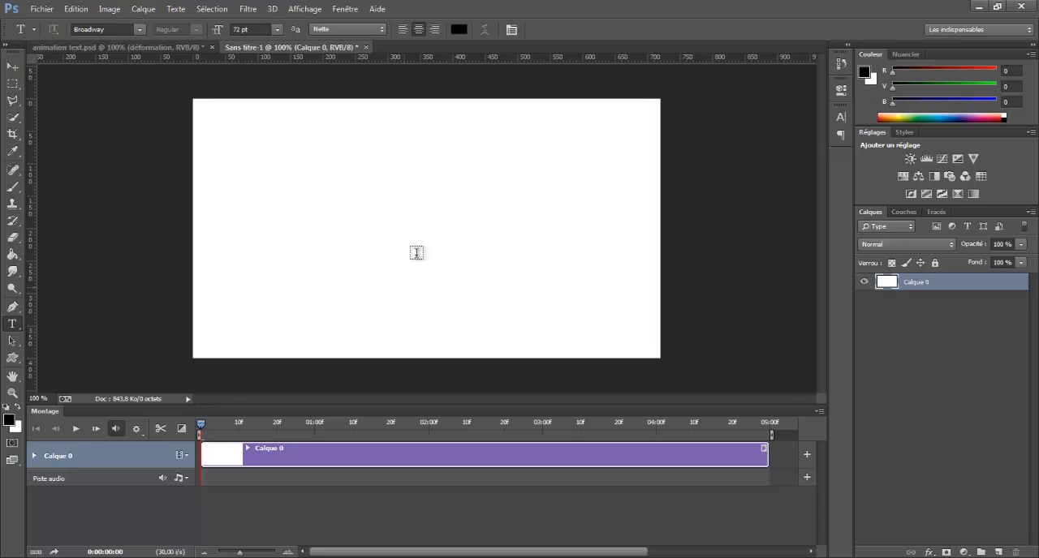
{"action": "left_click", "coordinate": [358, 219]}
{"action": "type", "text": "T"}
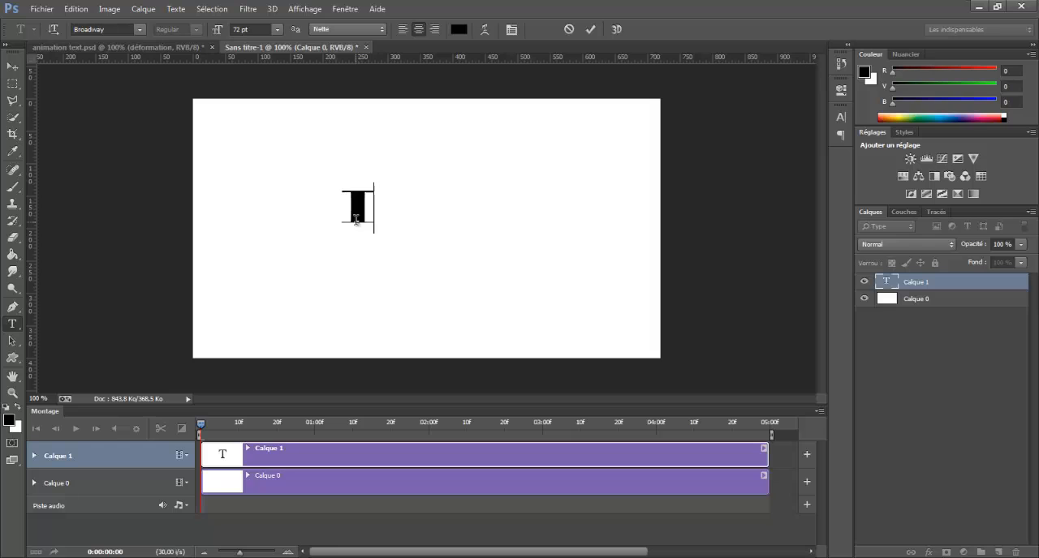
{"action": "type", "text": "utoriel"}
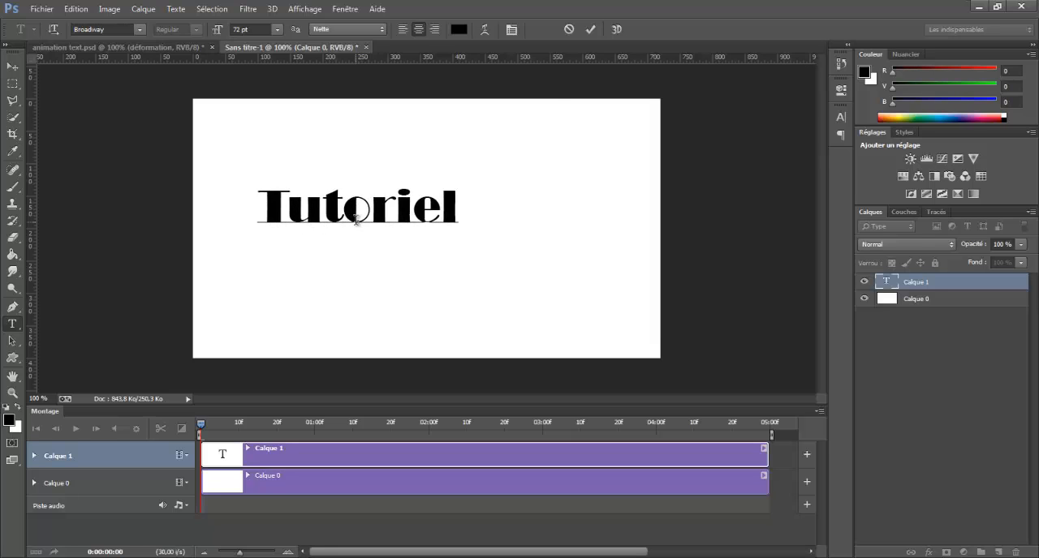
{"action": "left_click", "coordinate": [590, 30]}
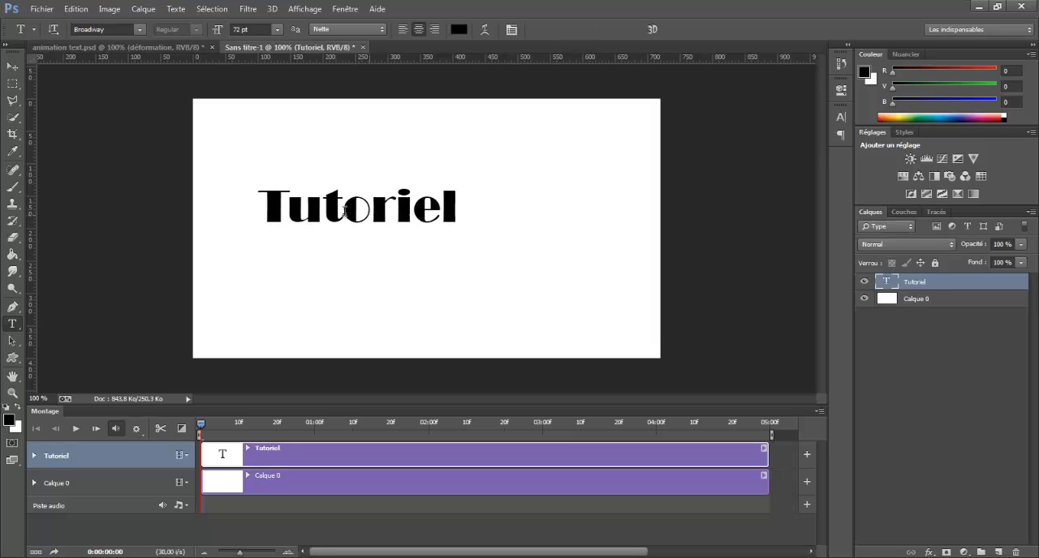
{"action": "left_click_drag", "start_coordinate": [342, 217], "coordinate": [390, 233]}
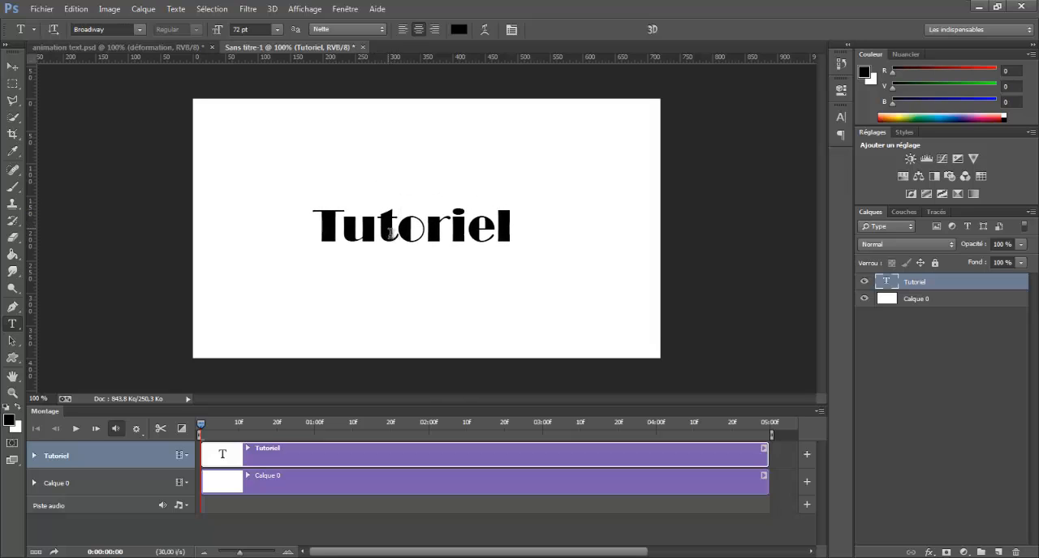
Delete the white Calque 0 layer and shift the Tutoriel text slightly right to centre it on the canvas.
{"action": "left_click", "coordinate": [929, 304]}
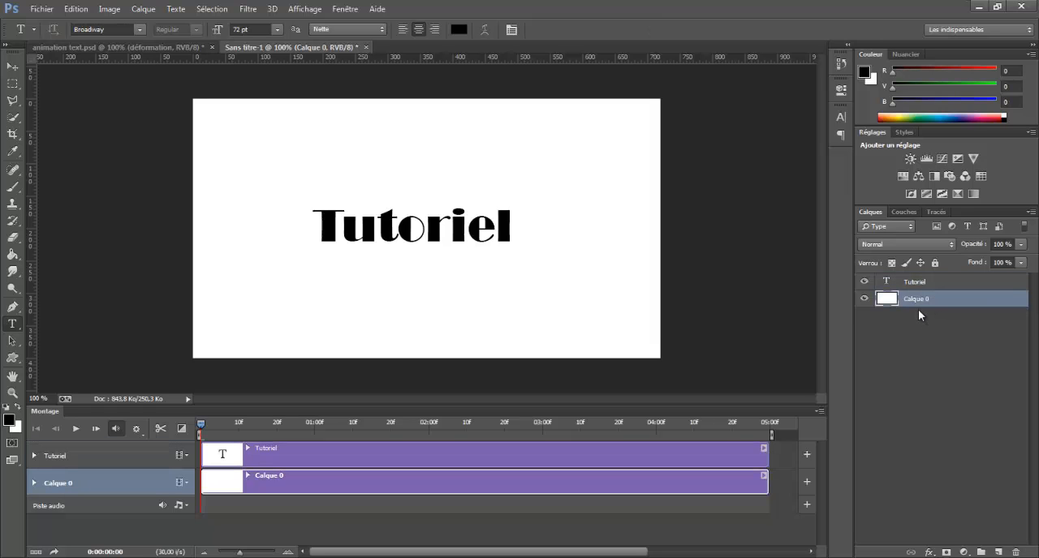
{"action": "key", "text": "Delete"}
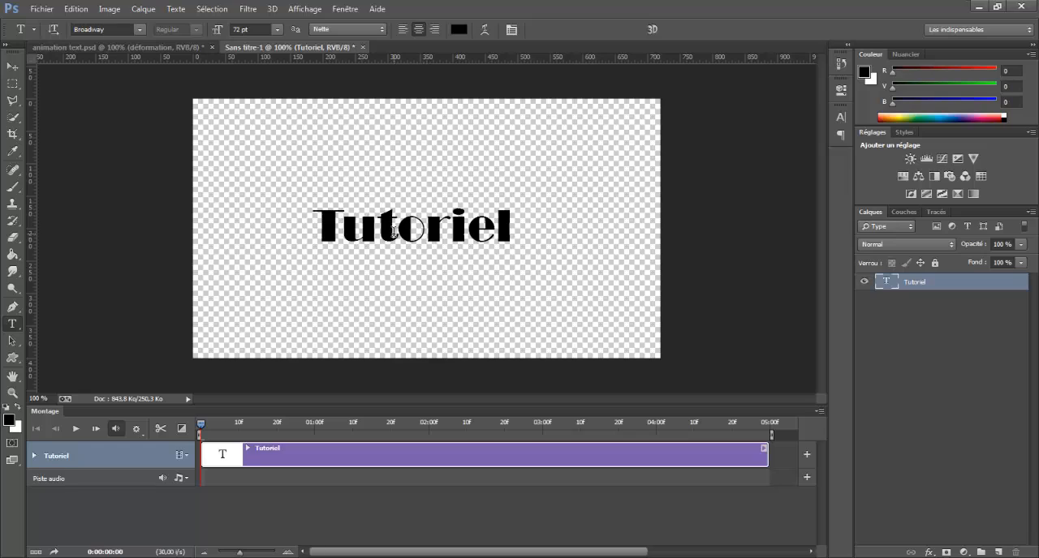
{"action": "left_click_drag", "start_coordinate": [386, 228], "coordinate": [400, 228]}
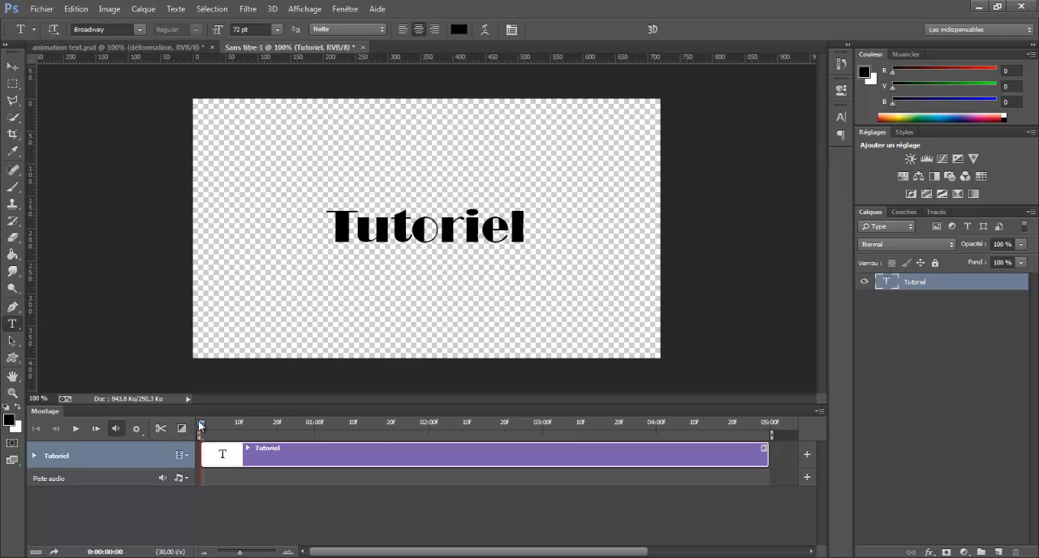
Split the Tutoriel clip at 20 frames, and split the remaining Tutoriel copie clip at 0:00:01:10.
{"action": "left_click_drag", "start_coordinate": [201, 428], "coordinate": [276, 428]}
{"action": "left_click", "coordinate": [161, 430]}
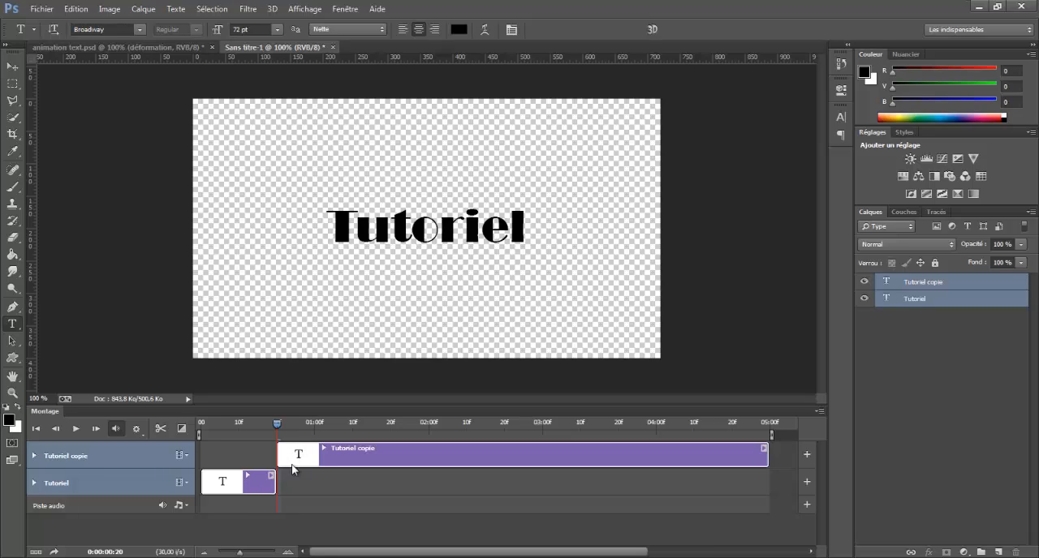
{"action": "left_click", "coordinate": [928, 302]}
{"action": "left_click", "coordinate": [935, 288]}
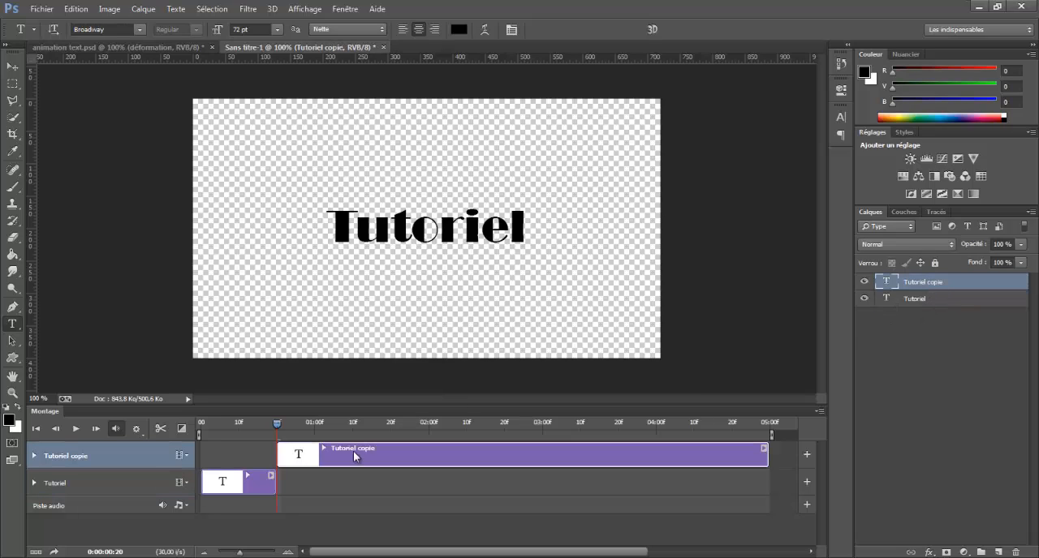
{"action": "left_click_drag", "start_coordinate": [287, 425], "coordinate": [353, 419]}
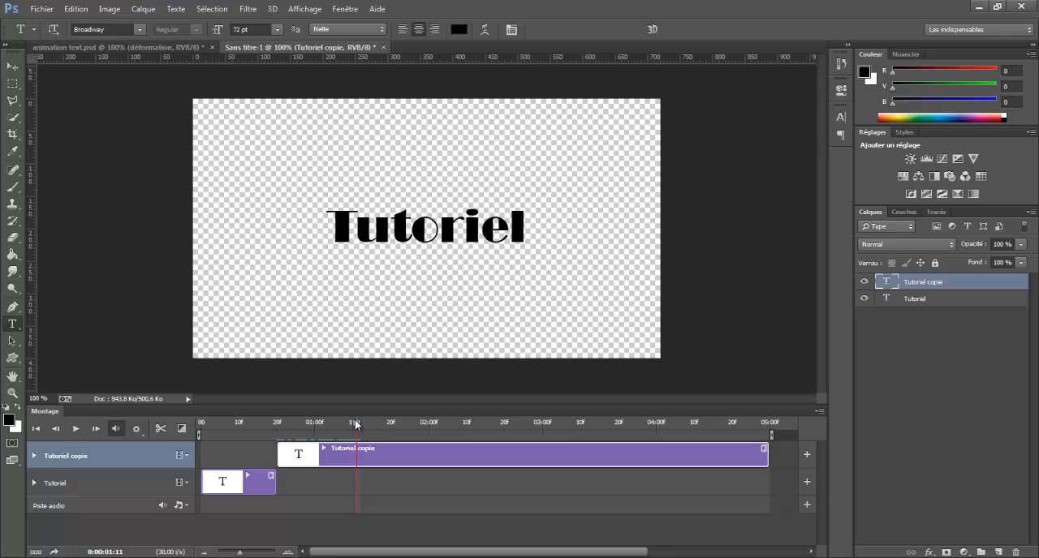
{"action": "left_click", "coordinate": [163, 431]}
Split the remaining last text clip at 0:00:02:00 and again at 0:00:02:20.
{"action": "left_click_drag", "start_coordinate": [358, 423], "coordinate": [429, 427]}
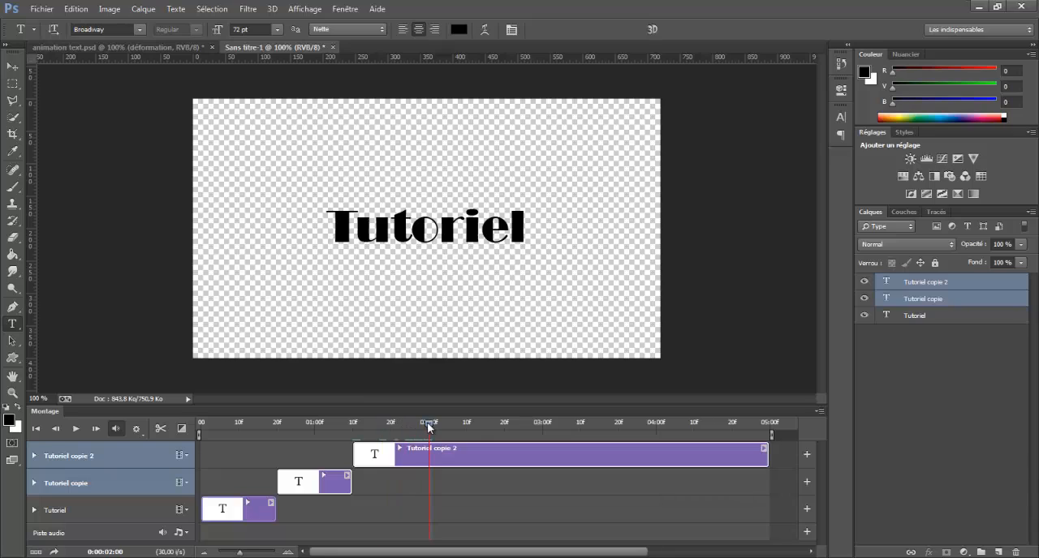
{"action": "left_click", "coordinate": [160, 428]}
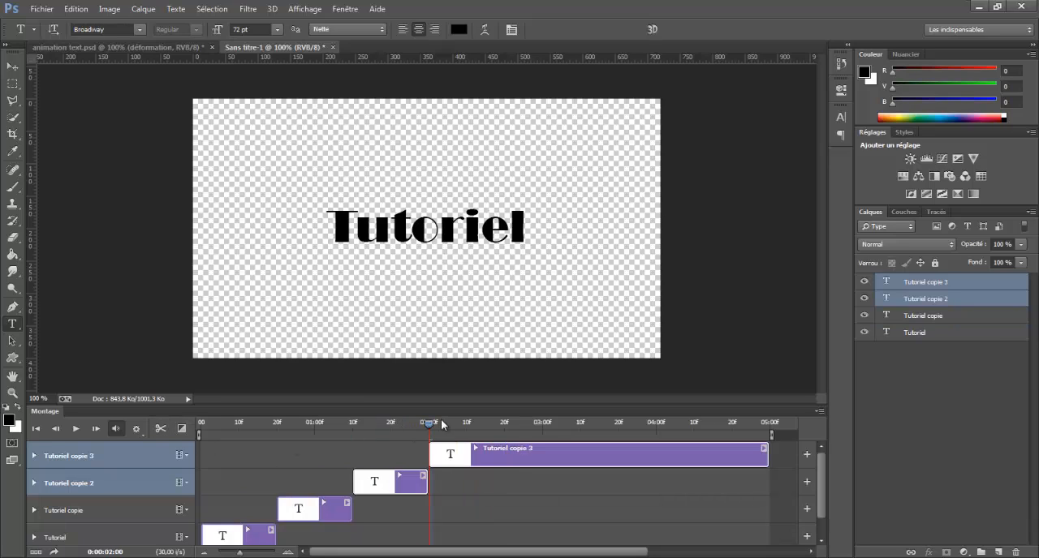
{"action": "left_click_drag", "start_coordinate": [428, 430], "coordinate": [506, 424]}
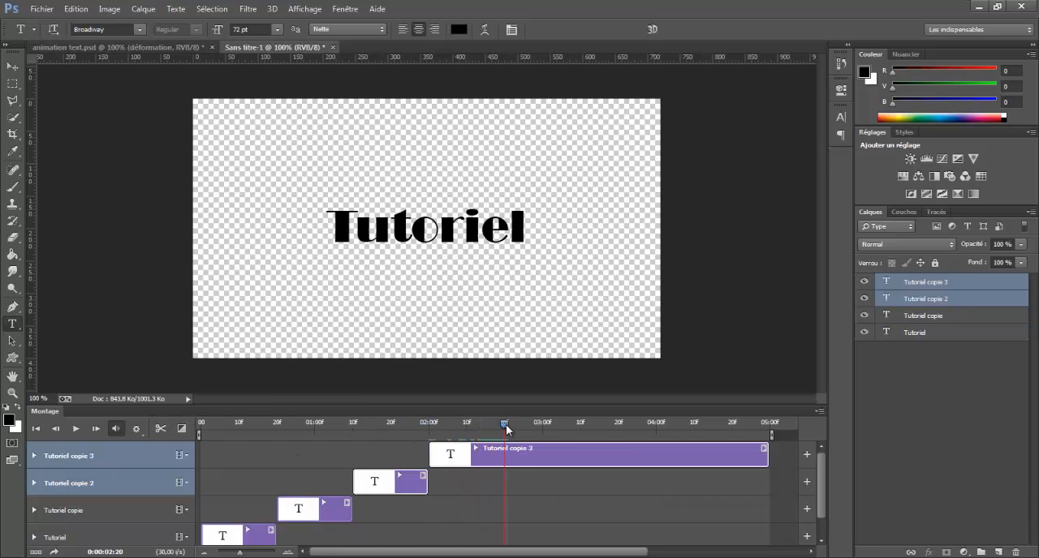
{"action": "left_click", "coordinate": [160, 429]}
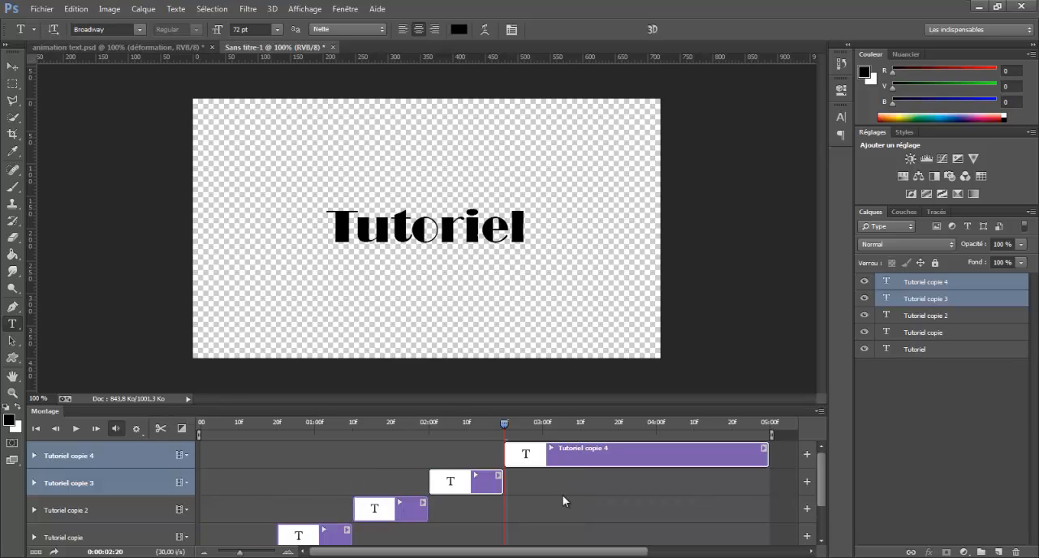
Recolour the second timeline clip's text, Tutoriel copie, to red ff0000, with the playhead inside that clip.
{"action": "scroll", "coordinate": [539, 481], "scroll_direction": "down", "scroll_amount": 1}
{"action": "scroll", "coordinate": [539, 481], "scroll_direction": "up", "scroll_amount": 1}
{"action": "scroll", "coordinate": [539, 481], "scroll_direction": "down", "scroll_amount": 1}
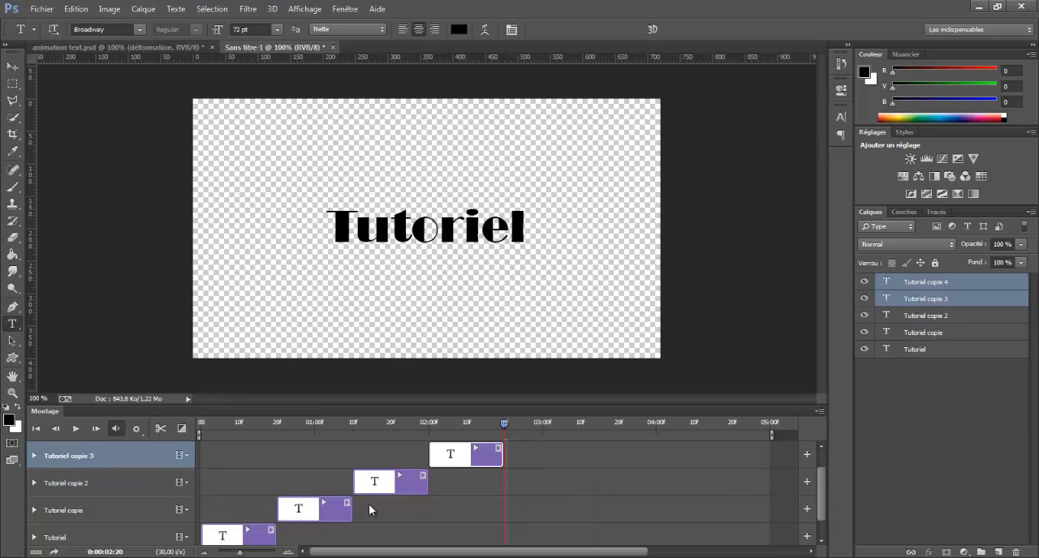
{"action": "left_click", "coordinate": [36, 429]}
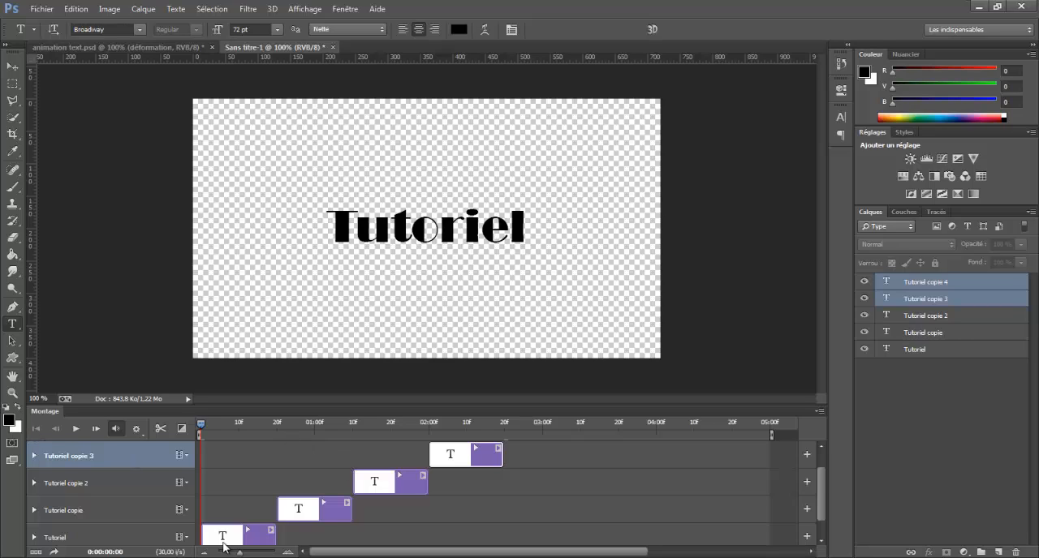
{"action": "scroll", "coordinate": [240, 485], "scroll_direction": "down", "scroll_amount": 1}
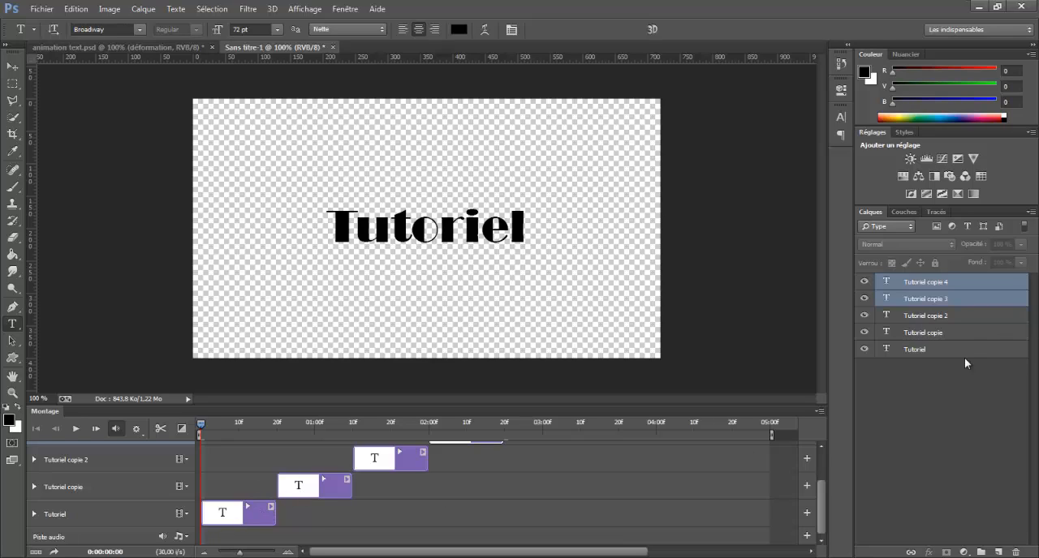
{"action": "left_click", "coordinate": [298, 491]}
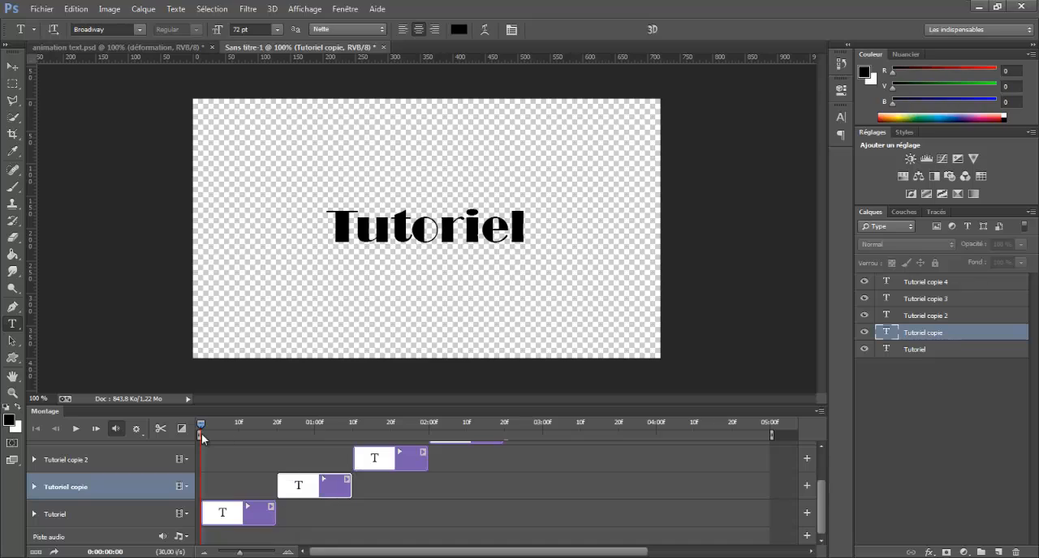
{"action": "left_click", "coordinate": [309, 429]}
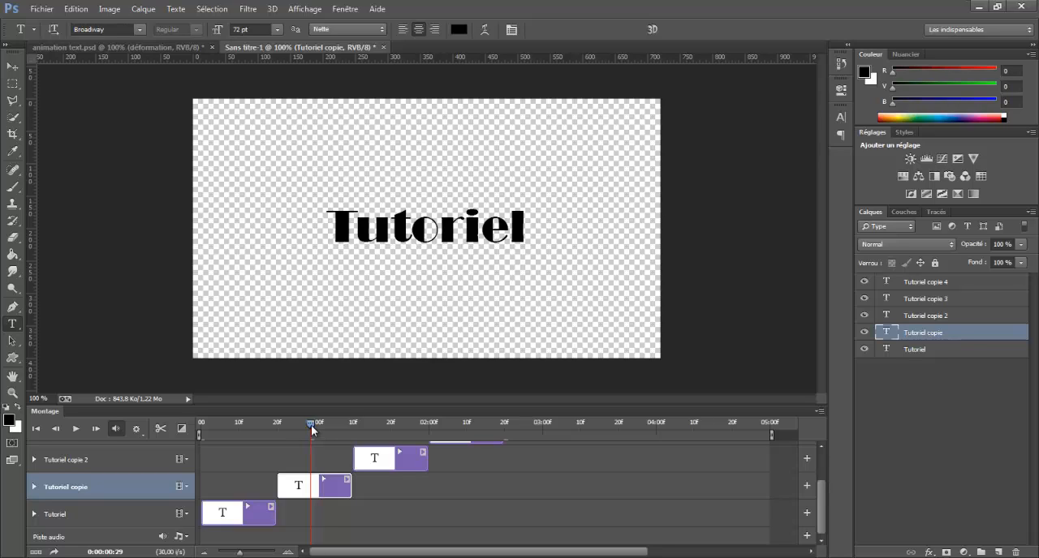
{"action": "left_click", "coordinate": [455, 31]}
{"action": "left_click", "coordinate": [691, 173]}
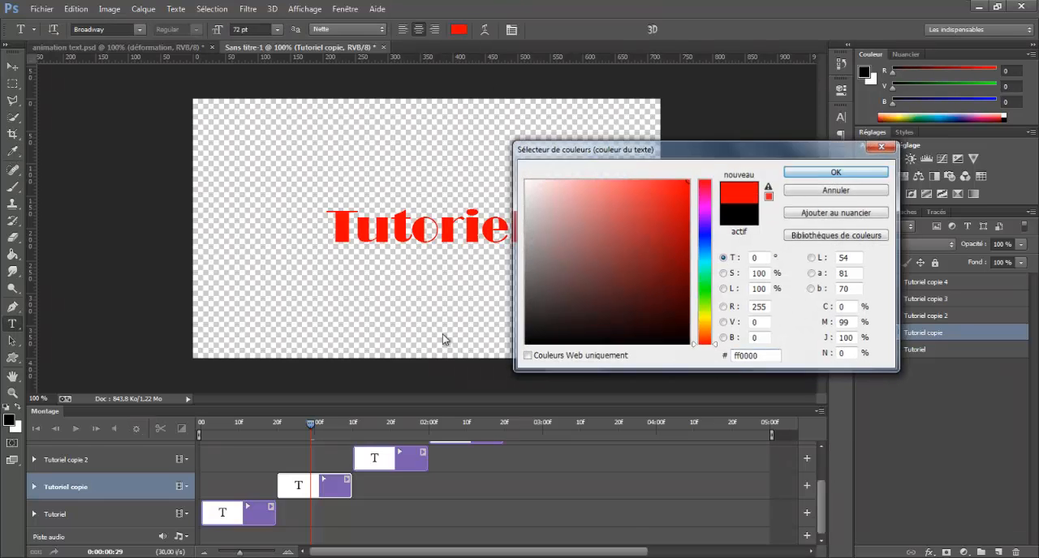
{"action": "key", "text": "Return"}
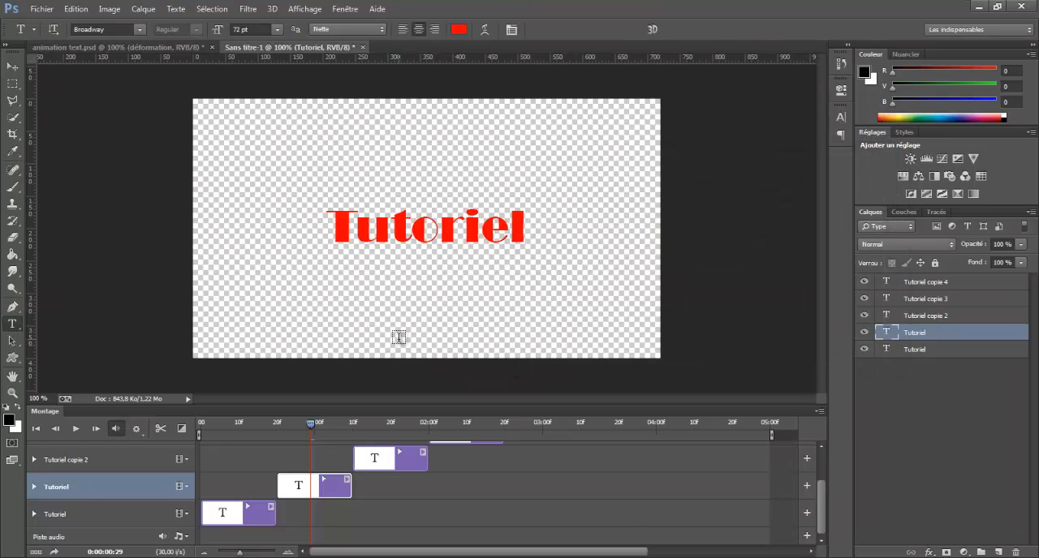
Add a drop shadow (Ombre portée) at 100 % opacity to the red text layer of the second clip.
{"action": "double_click", "coordinate": [963, 338]}
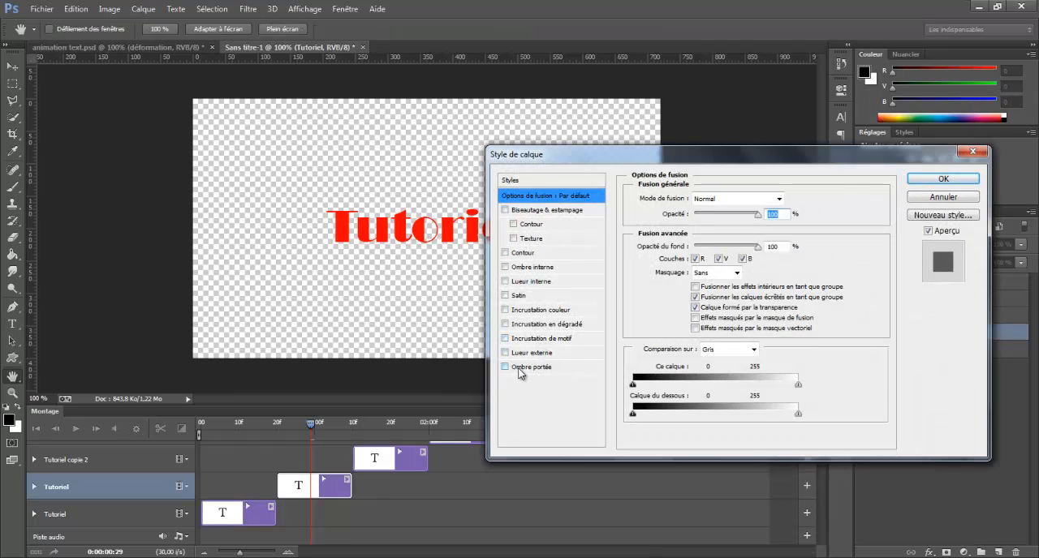
{"action": "left_click", "coordinate": [520, 370]}
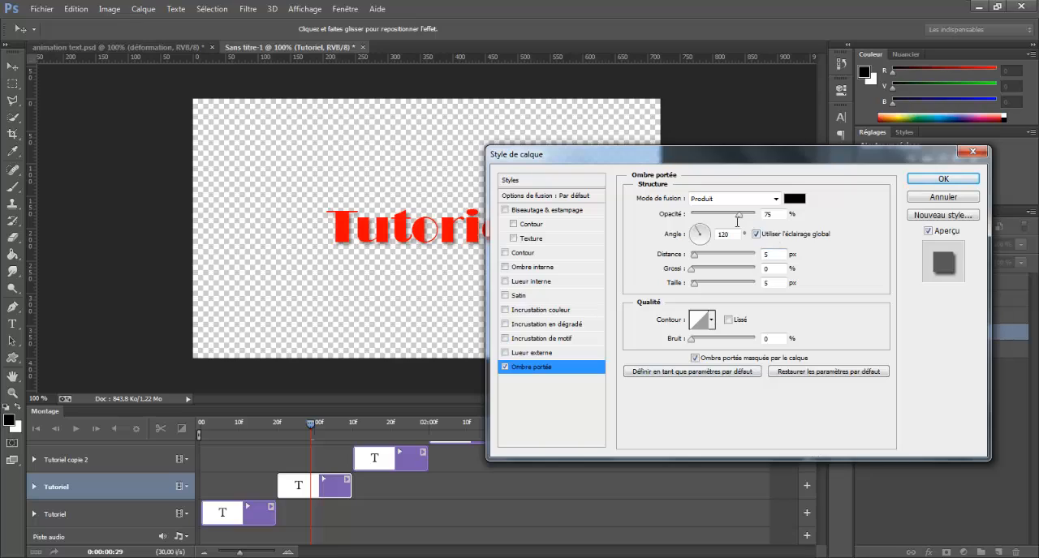
{"action": "left_click_drag", "start_coordinate": [739, 216], "coordinate": [754, 215]}
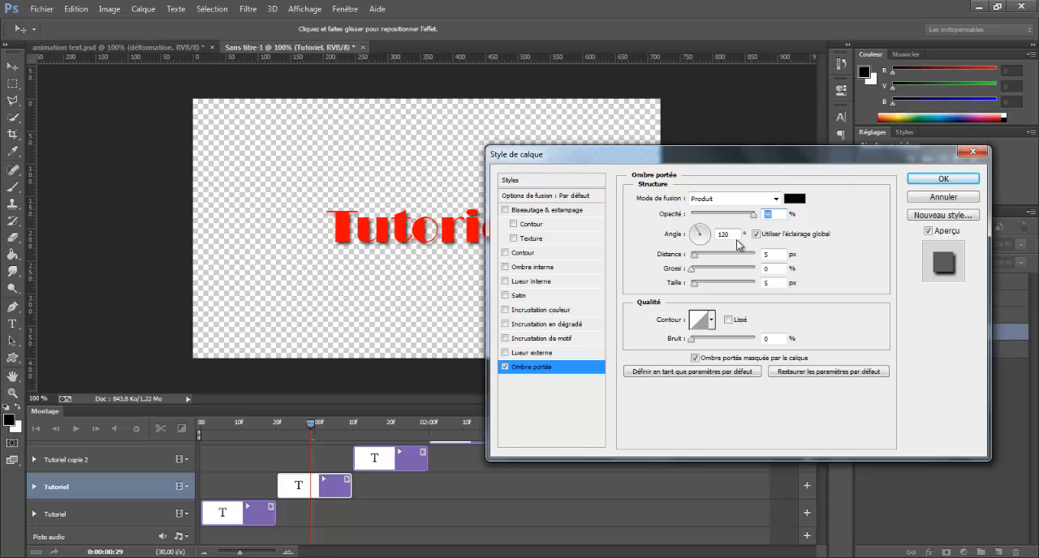
{"action": "left_click_drag", "start_coordinate": [755, 215], "coordinate": [772, 224]}
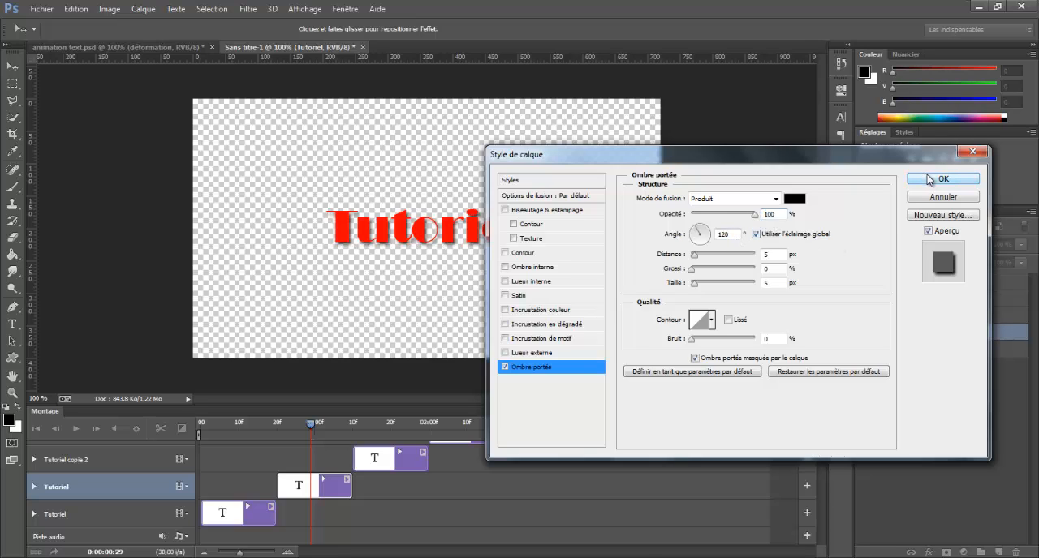
{"action": "left_click", "coordinate": [930, 179]}
Recolour the fourth timeline clip's text, Tutoriel copie 3, to red ff0000, with the playhead inside that clip.
{"action": "left_click", "coordinate": [401, 468]}
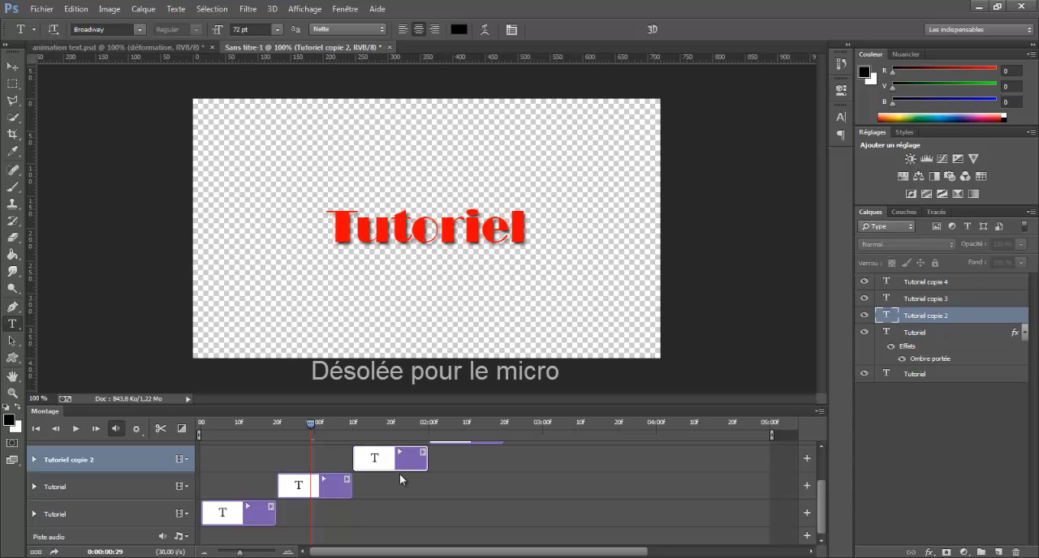
{"action": "scroll", "coordinate": [399, 476], "scroll_direction": "up", "scroll_amount": 2}
{"action": "left_click", "coordinate": [390, 425]}
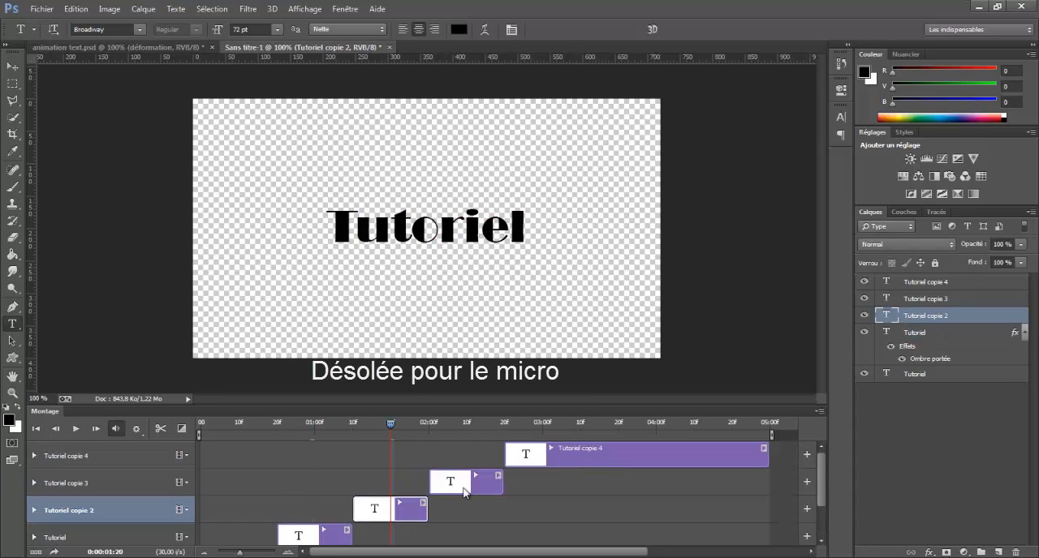
{"action": "left_click", "coordinate": [459, 425]}
{"action": "left_click", "coordinate": [484, 493]}
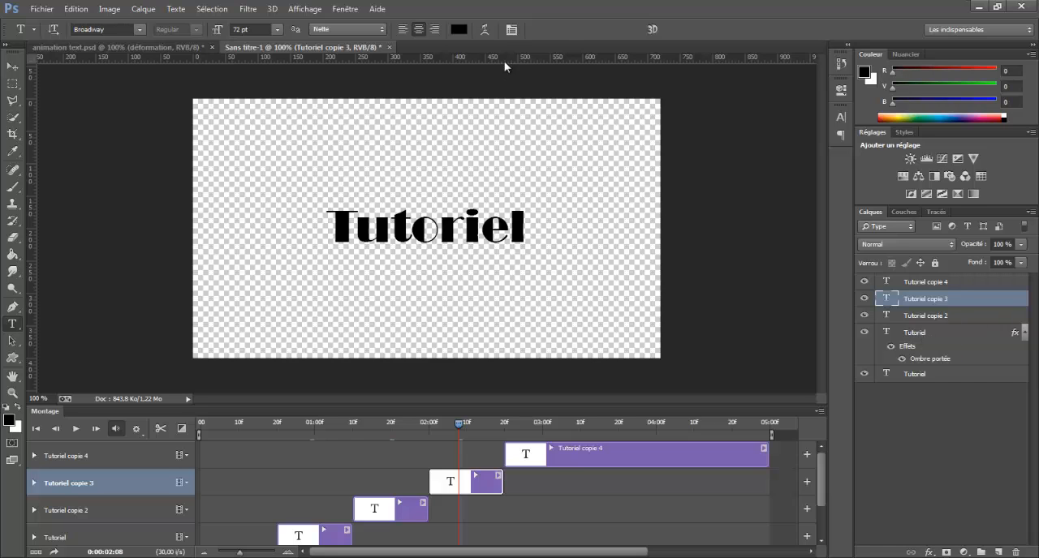
{"action": "left_click", "coordinate": [459, 29]}
{"action": "left_click", "coordinate": [694, 178]}
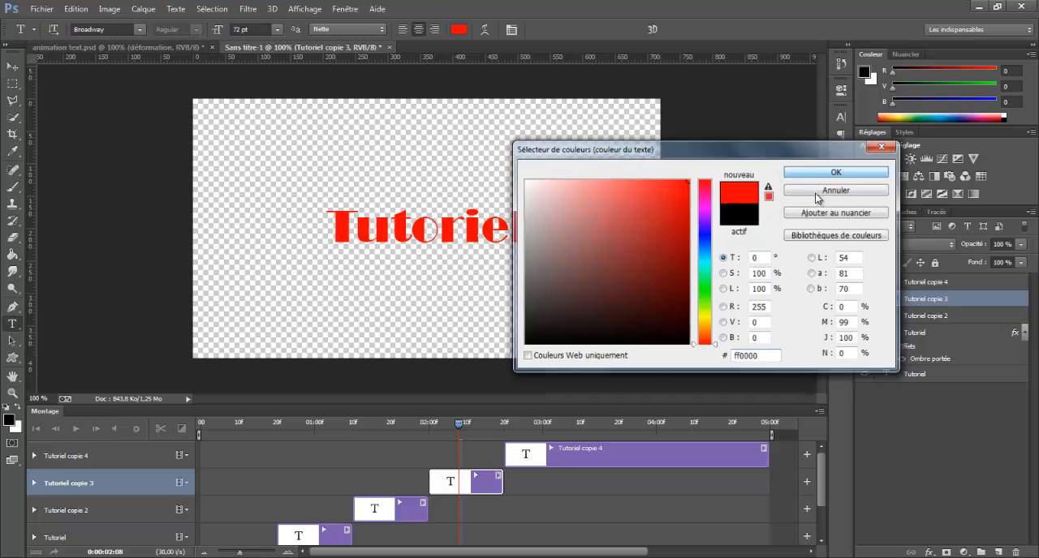
{"action": "left_click", "coordinate": [835, 170]}
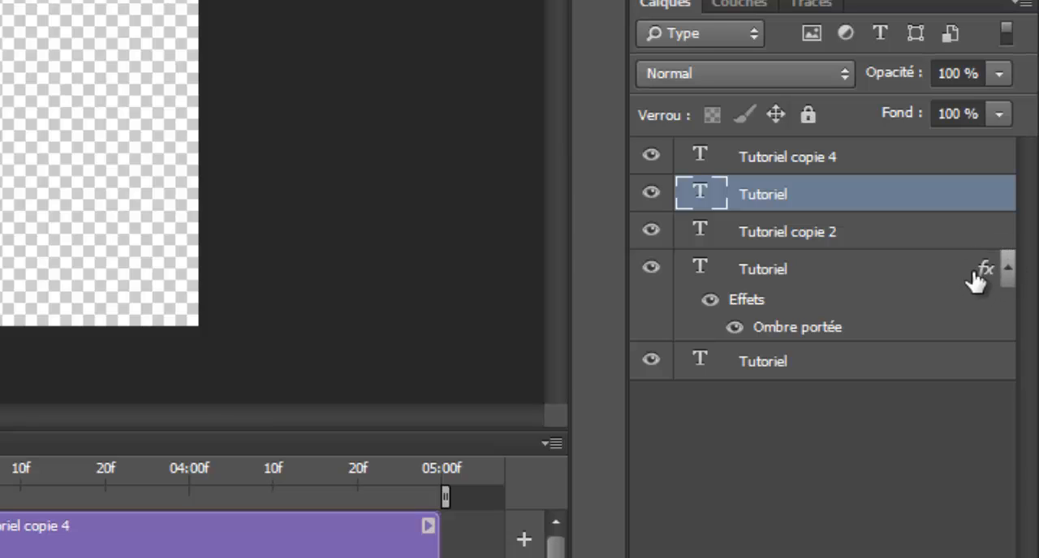
Copy the drop shadow effect from the second clip's layer to the fourth clip's red layer and collapse both effects lists.
{"action": "left_click_drag", "start_coordinate": [983, 267], "coordinate": [982, 196]}
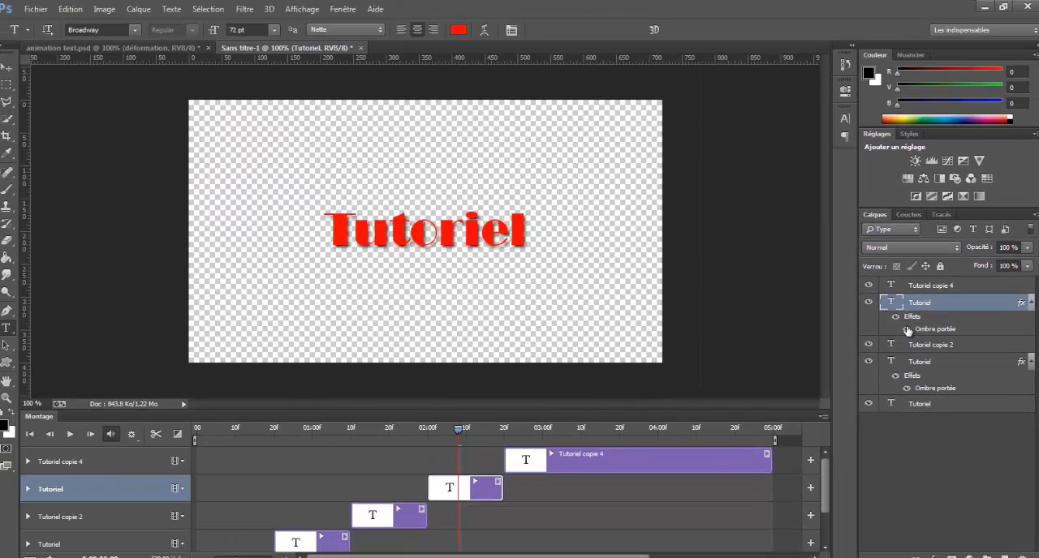
{"action": "left_click", "coordinate": [1030, 303]}
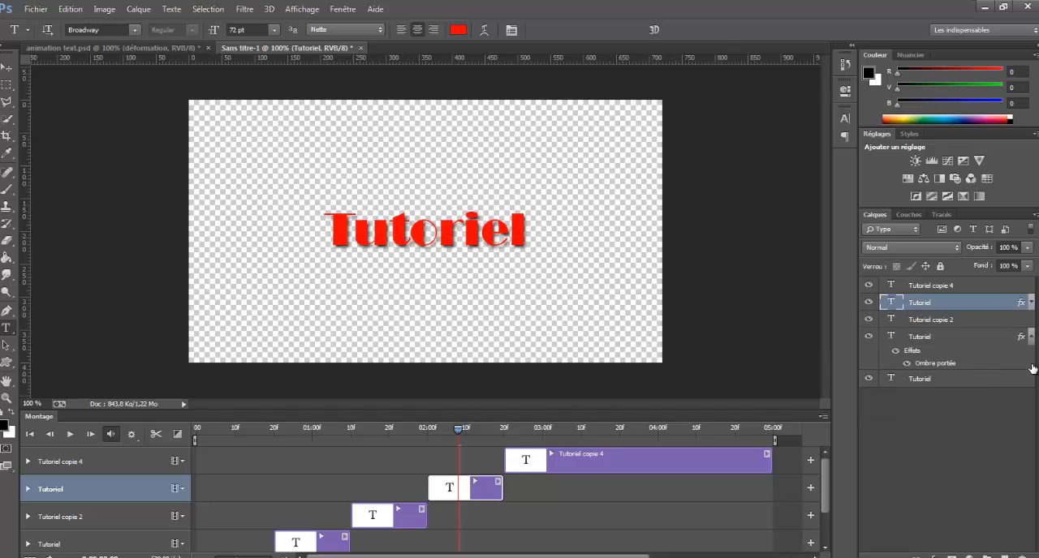
{"action": "left_click", "coordinate": [1031, 338]}
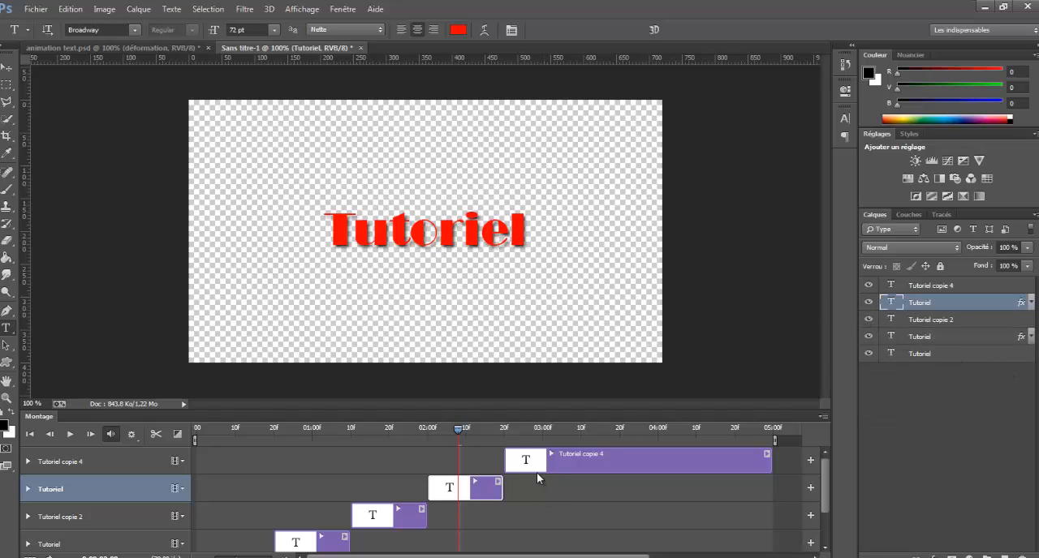
Check the last clip, play the blinking animation from the beginning, and return the playhead to the start.
{"action": "left_click", "coordinate": [559, 463]}
{"action": "left_click", "coordinate": [535, 429]}
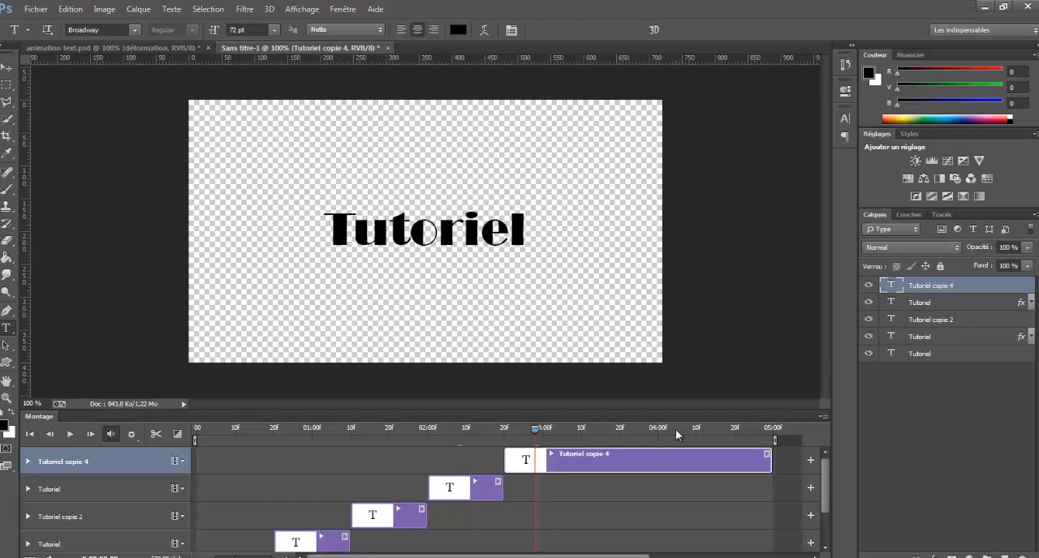
{"action": "left_click", "coordinate": [30, 436]}
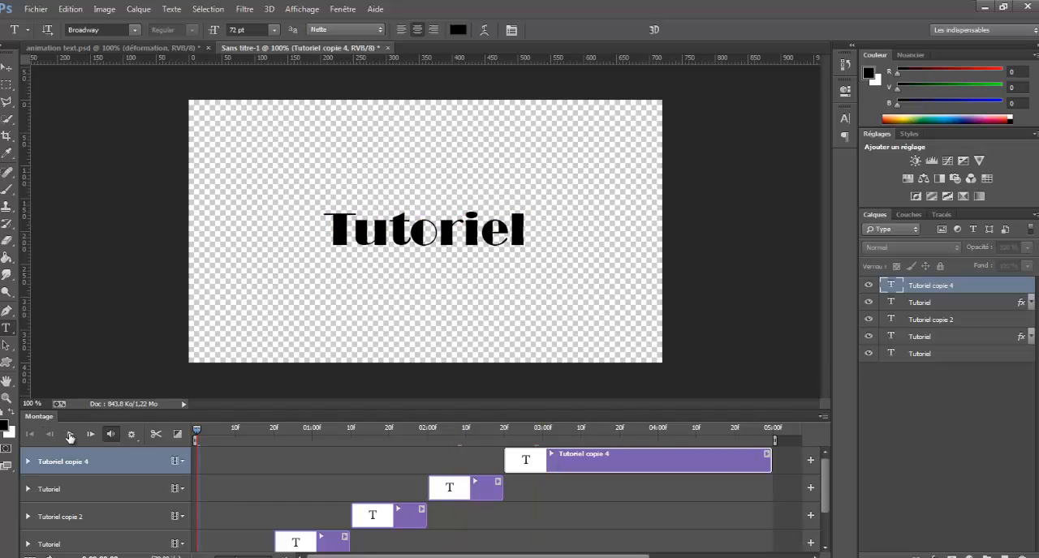
{"action": "left_click", "coordinate": [70, 436]}
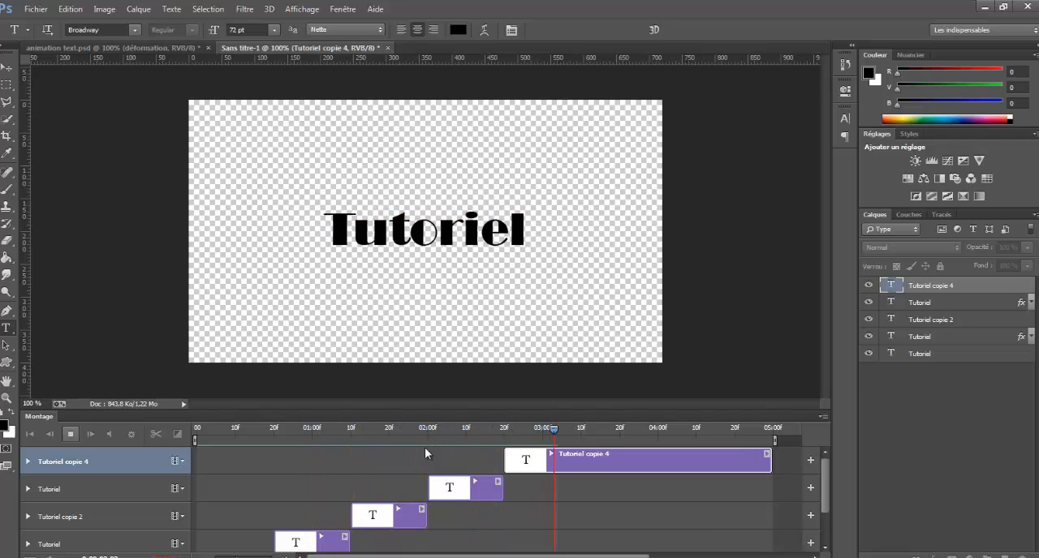
{"action": "left_click", "coordinate": [69, 435]}
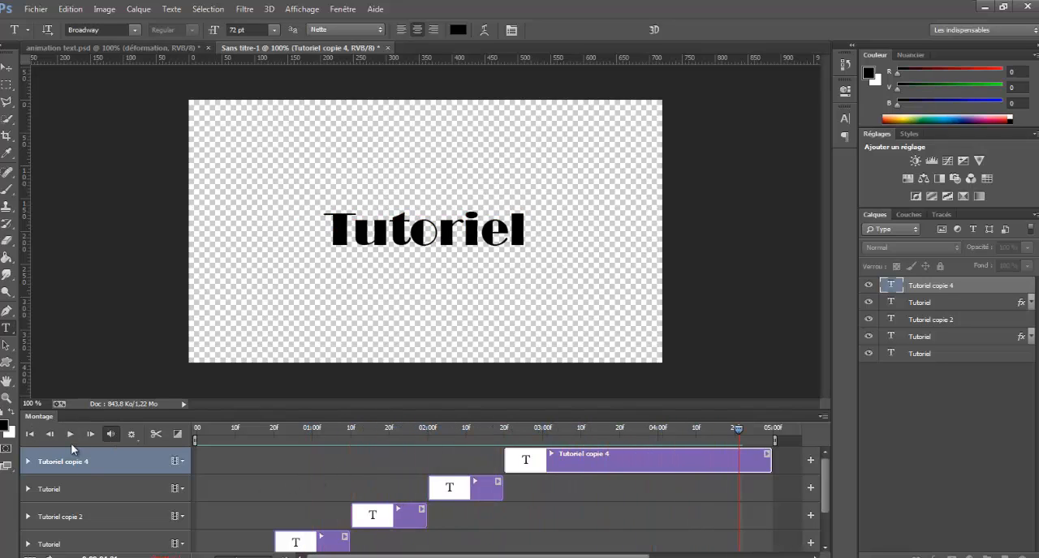
{"action": "left_click", "coordinate": [30, 436]}
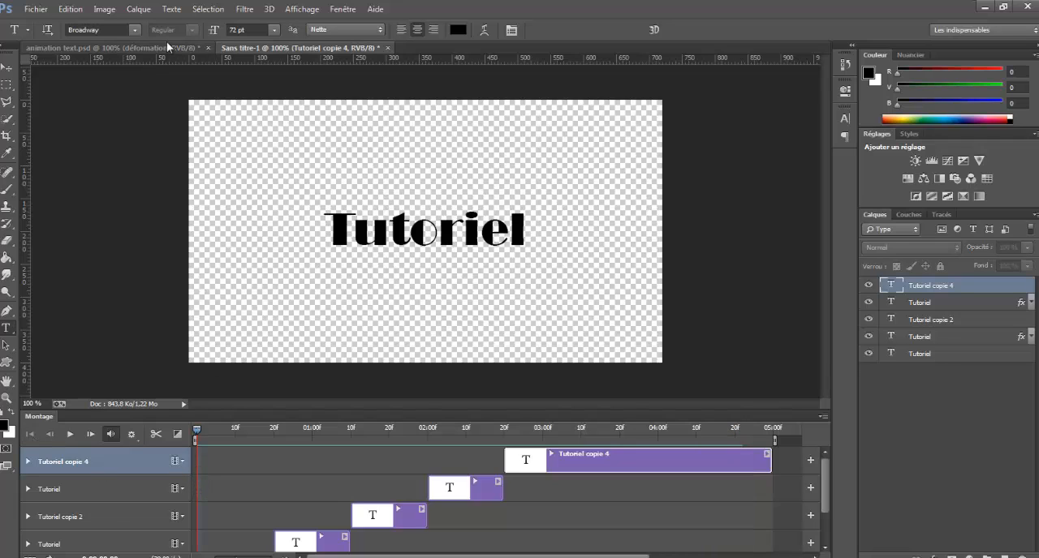
Delete the four upper text layers, keeping the original Tutoriel, and move its text straight down near the canvas's lower edge.
{"action": "left_click", "coordinate": [939, 344], "text": "shift"}
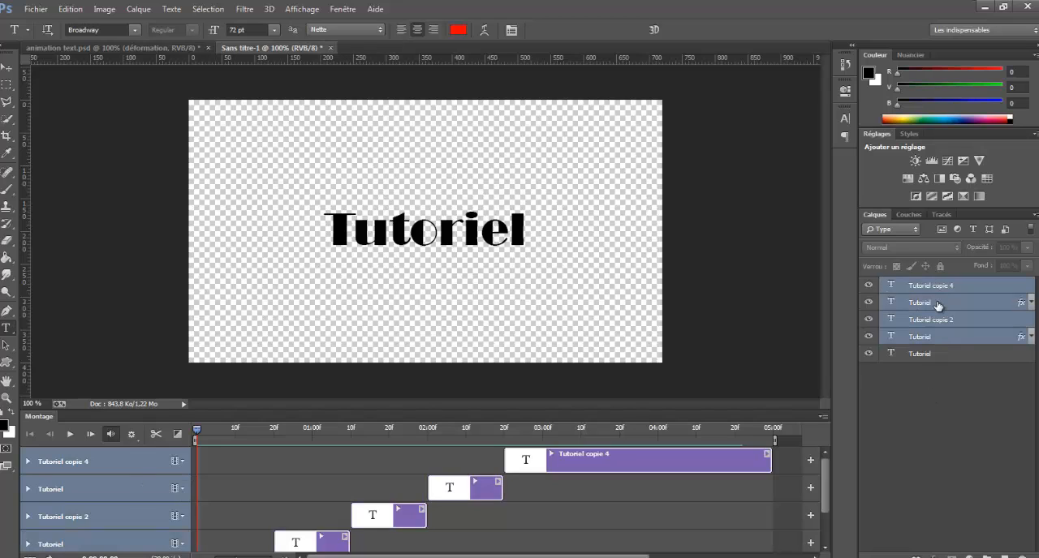
{"action": "key", "text": "Delete"}
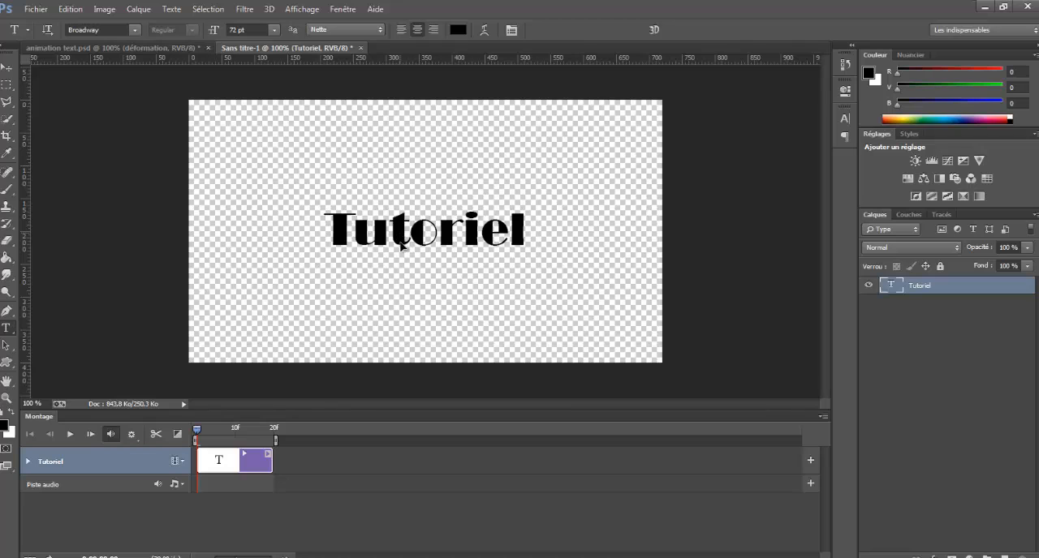
{"action": "left_click_drag", "start_coordinate": [408, 244], "coordinate": [402, 332]}
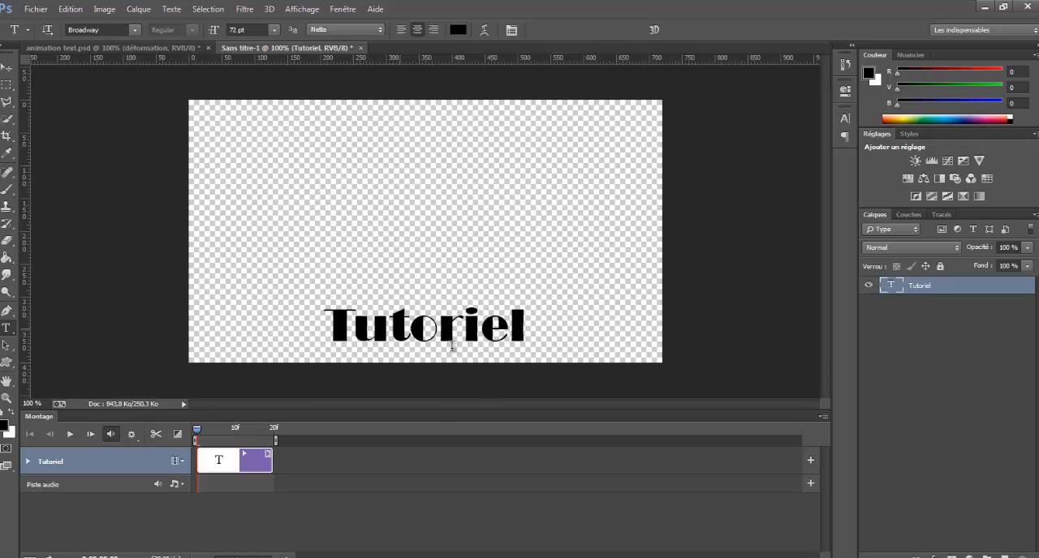
Extend the Tutoriel clip to about 0:00:04:15 and split it at 20 frames.
{"action": "left_click_drag", "start_coordinate": [273, 463], "coordinate": [719, 465]}
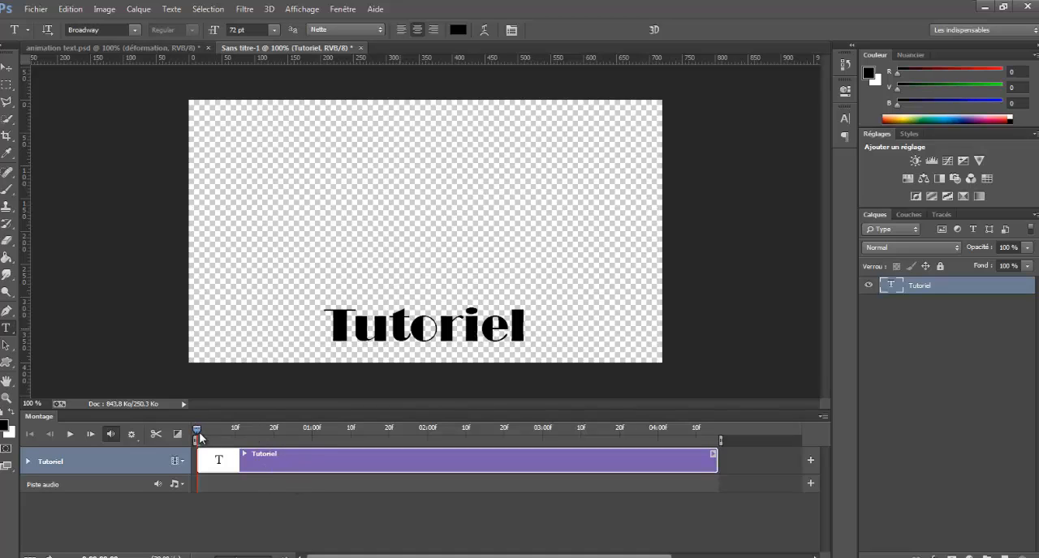
{"action": "left_click_drag", "start_coordinate": [196, 436], "coordinate": [273, 432]}
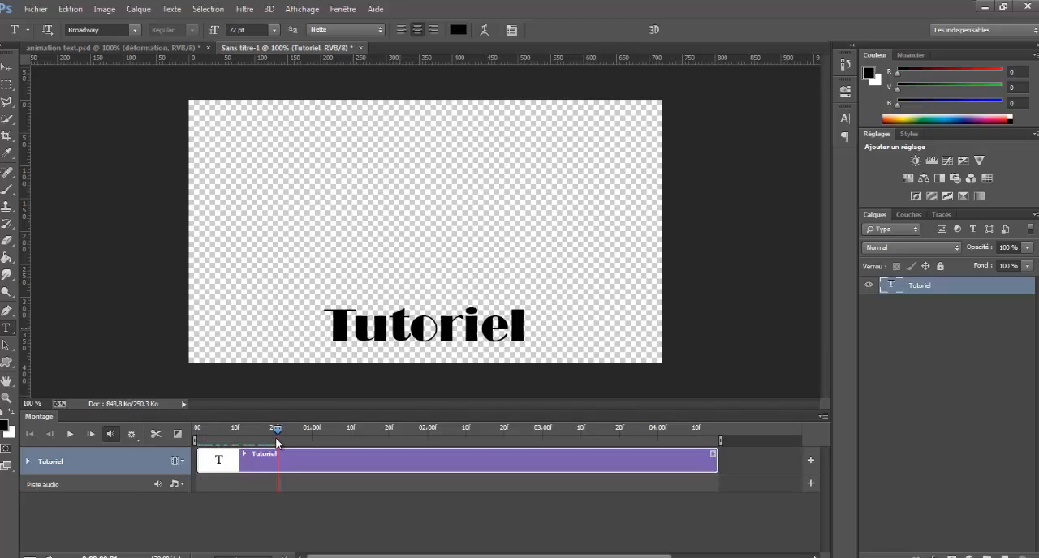
{"action": "left_click", "coordinate": [156, 434]}
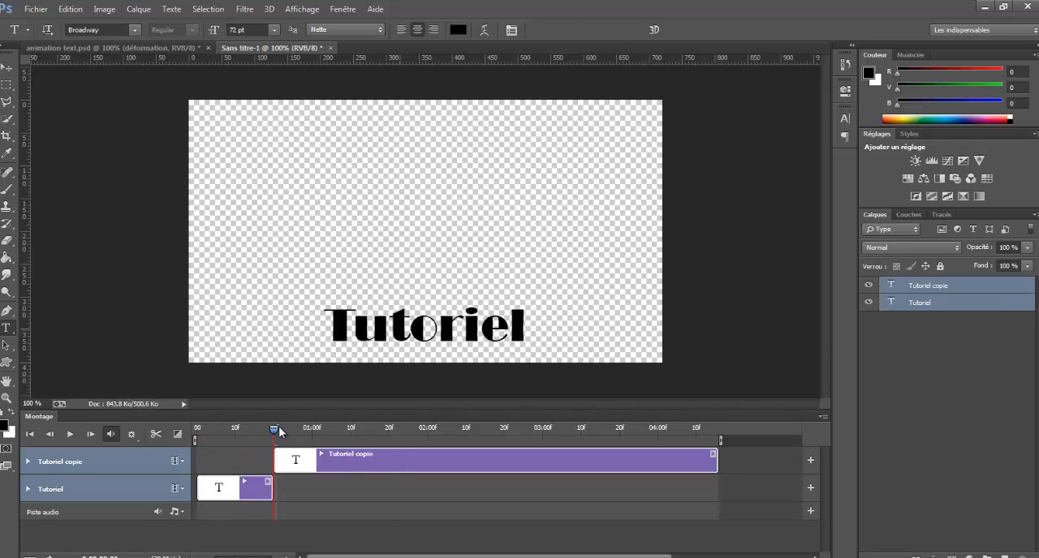
Split the remaining last text clip at 0:00:01:10 and again at 0:00:02:00.
{"action": "left_click", "coordinate": [349, 430]}
{"action": "left_click", "coordinate": [156, 434]}
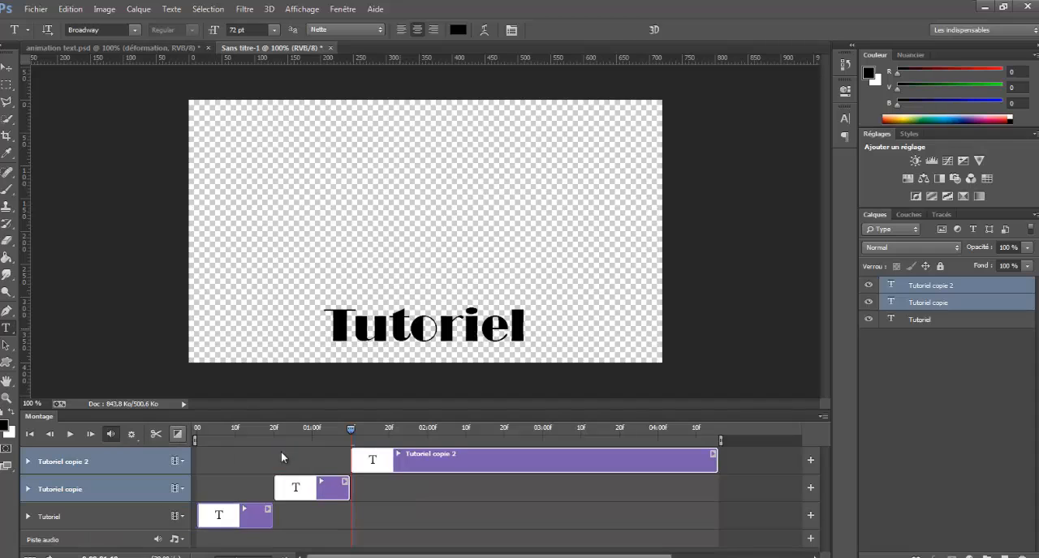
{"action": "left_click", "coordinate": [428, 429]}
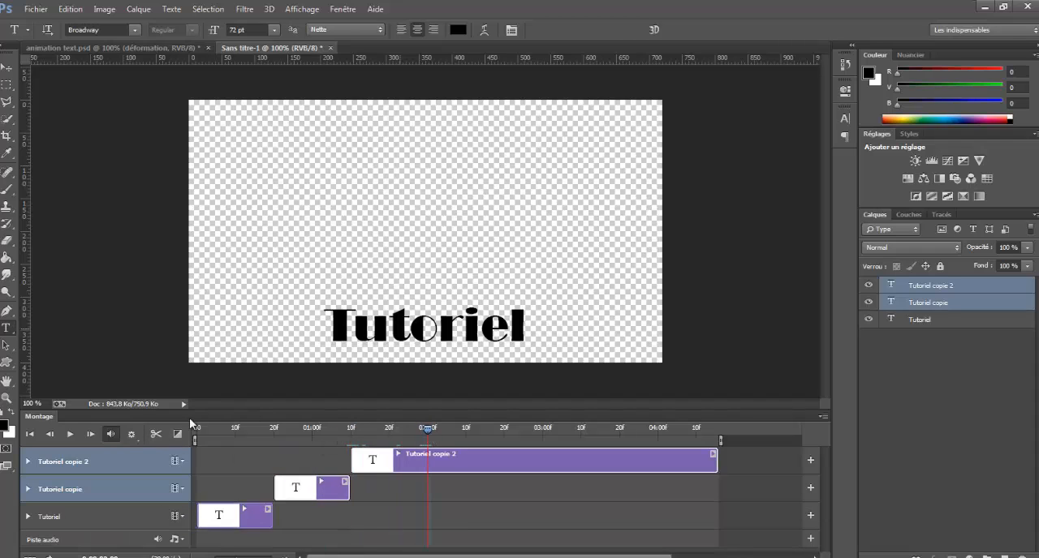
{"action": "left_click", "coordinate": [156, 435]}
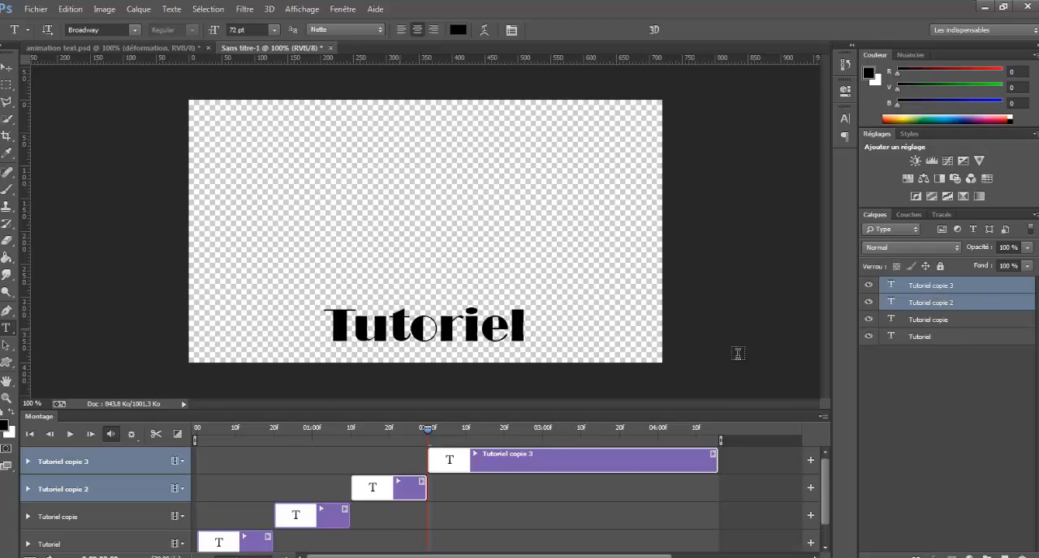
Select the second text clip (Tutoriel copie) and move its text straight up to the vertical middle of the canvas.
{"action": "left_click", "coordinate": [246, 543]}
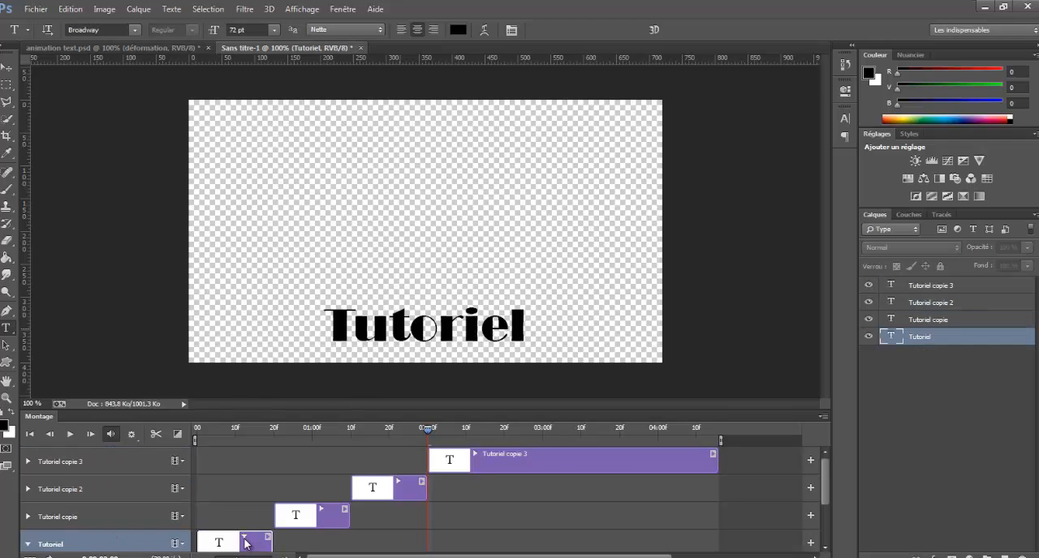
{"action": "left_click", "coordinate": [228, 430]}
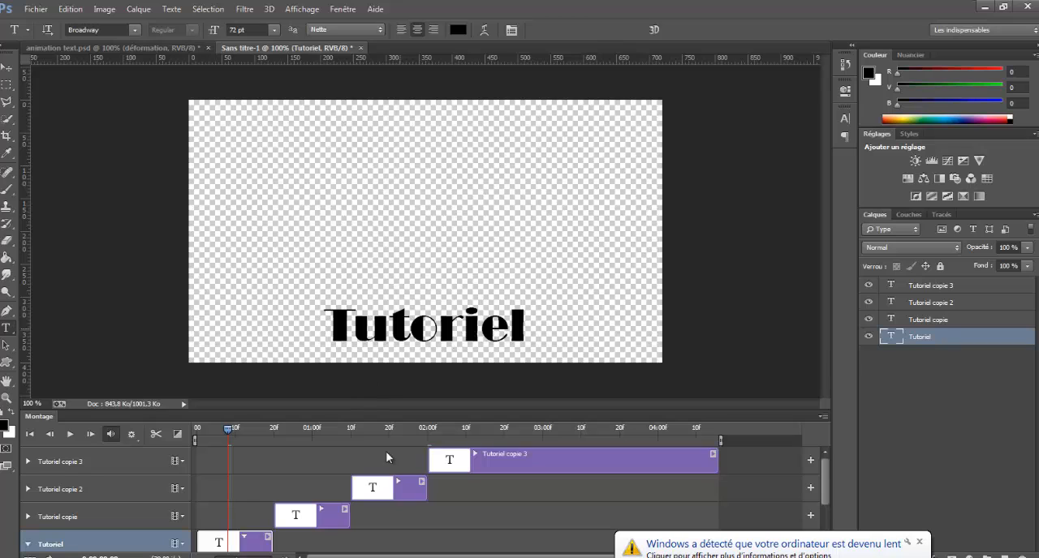
{"action": "left_click", "coordinate": [320, 519]}
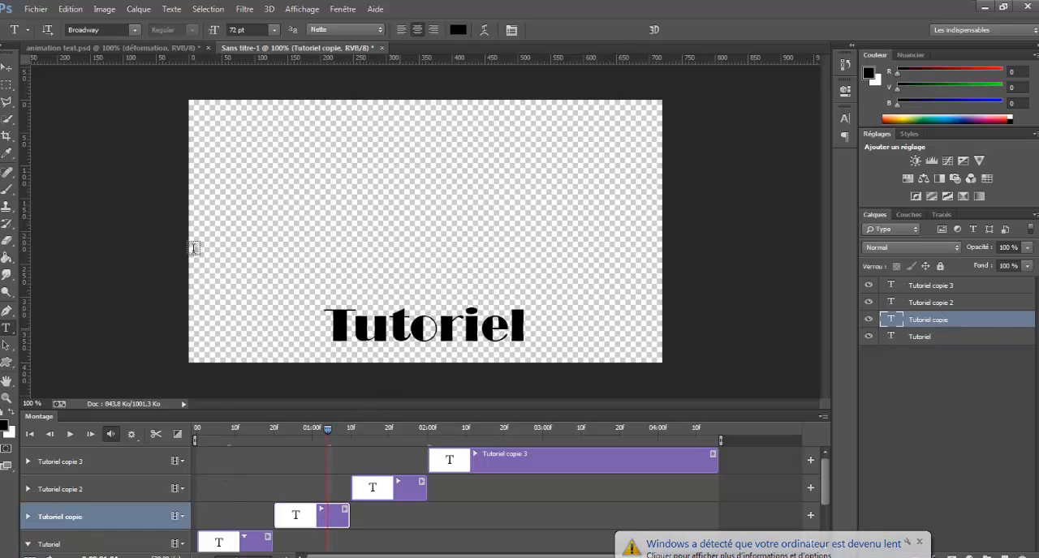
{"action": "left_click", "coordinate": [9, 68]}
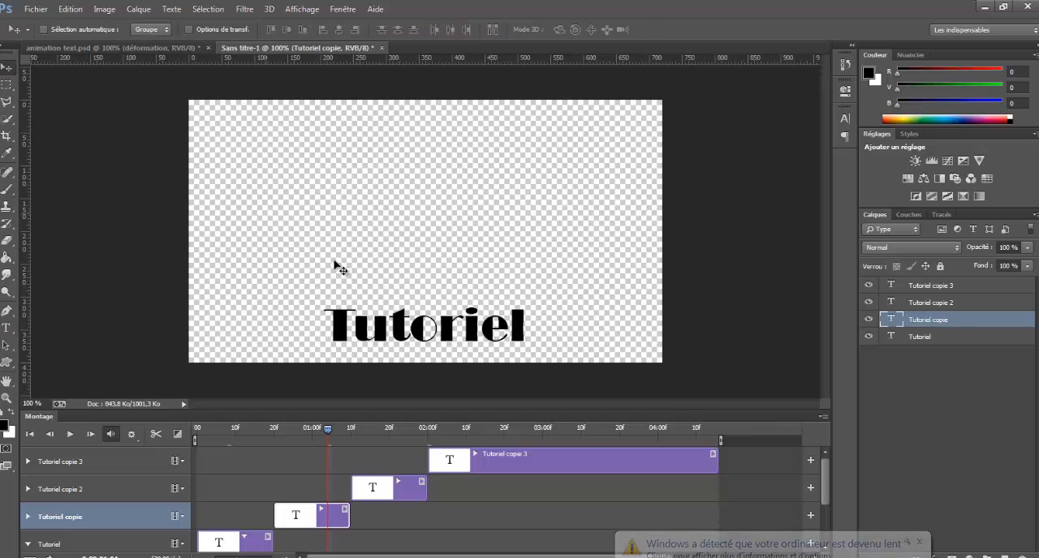
{"action": "left_click_drag", "start_coordinate": [399, 328], "coordinate": [399, 237]}
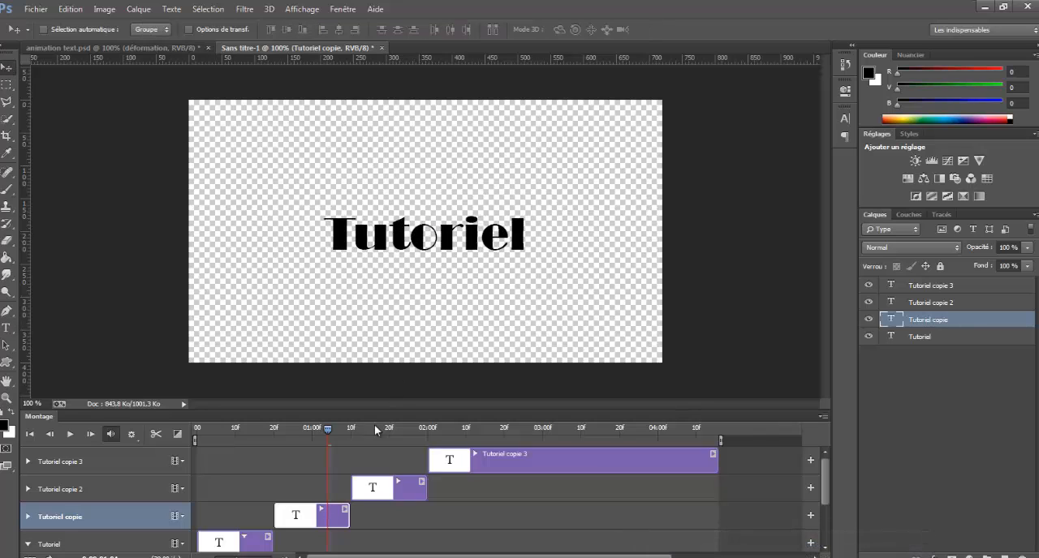
Place the playhead in the third clip (Tutoriel copie 2) and move its text up near the canvas's upper edge.
{"action": "left_click", "coordinate": [414, 431]}
{"action": "left_click", "coordinate": [394, 479]}
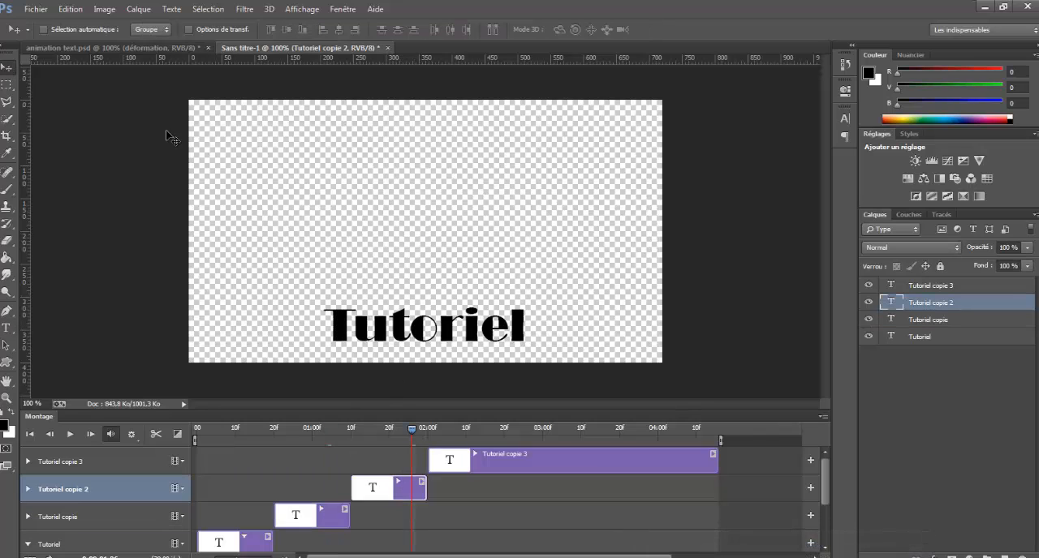
{"action": "left_click_drag", "start_coordinate": [406, 331], "coordinate": [400, 137]}
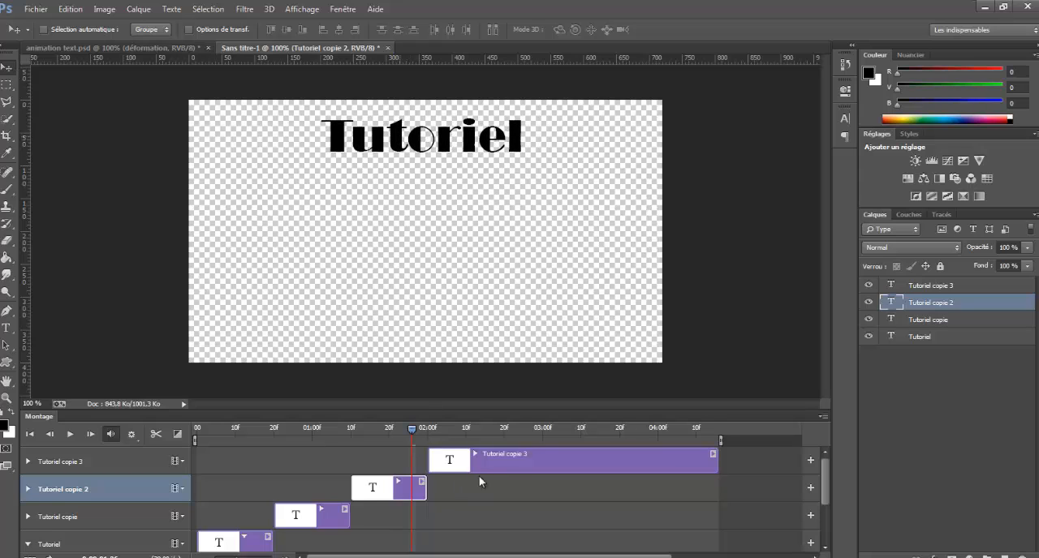
Place the playhead in the last clip (Tutoriel copie 3) and move its text up to the vertical middle of the canvas.
{"action": "left_click", "coordinate": [474, 463]}
{"action": "left_click", "coordinate": [470, 430]}
{"action": "left_click_drag", "start_coordinate": [403, 336], "coordinate": [409, 245]}
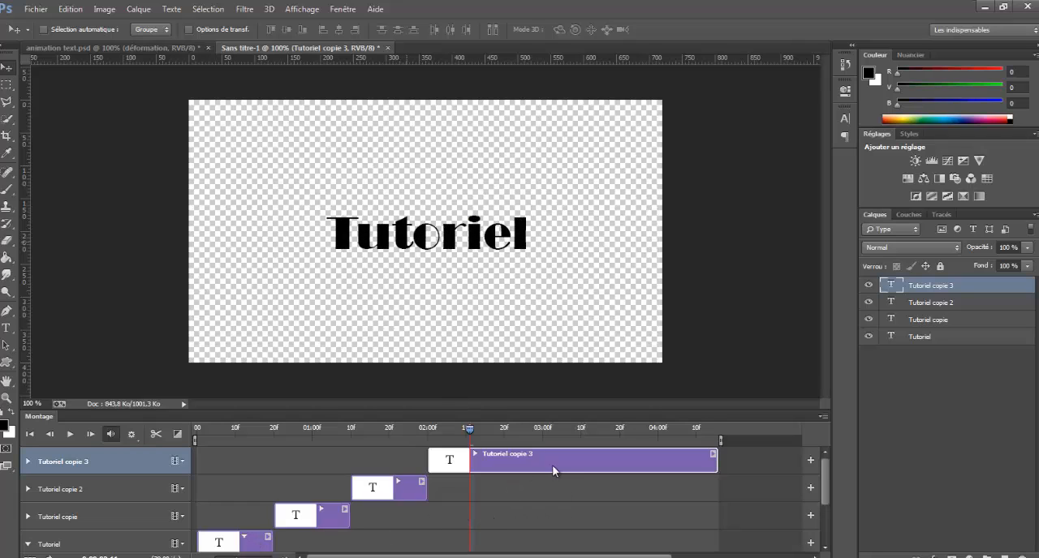
Apply a Fondu transition to the end of the first Tutoriel clip.
{"action": "scroll", "coordinate": [537, 483], "scroll_direction": "down", "scroll_amount": 1}
{"action": "scroll", "coordinate": [532, 491], "scroll_direction": "up", "scroll_amount": 1}
{"action": "left_click", "coordinate": [177, 436]}
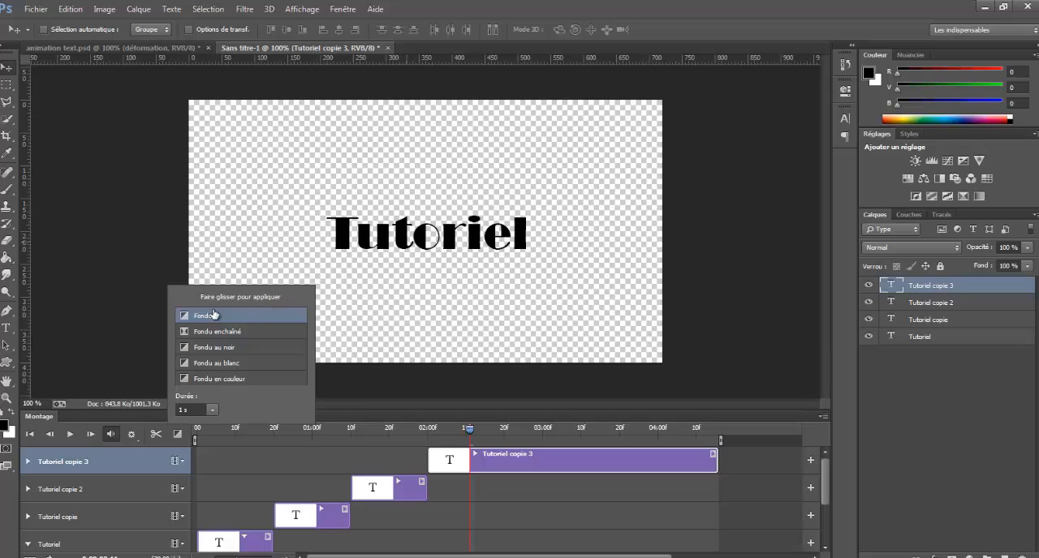
{"action": "left_click_drag", "start_coordinate": [205, 321], "coordinate": [261, 543]}
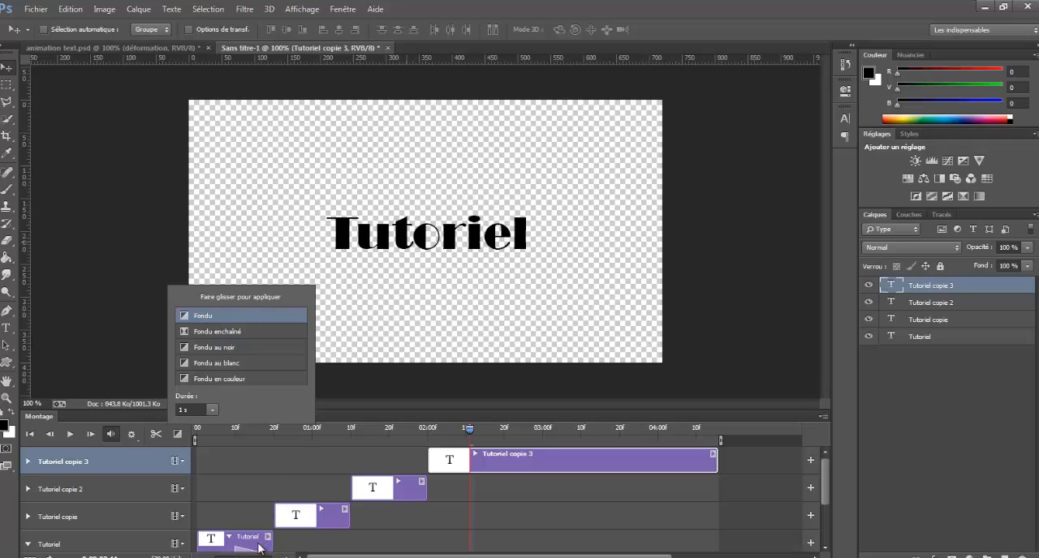
{"action": "scroll", "coordinate": [263, 532], "scroll_direction": "down", "scroll_amount": 1}
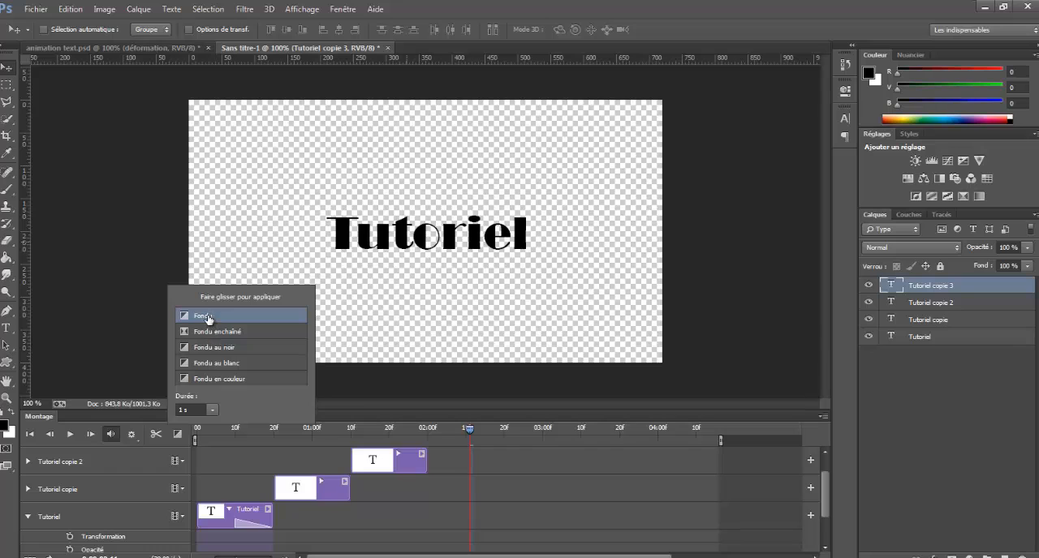
Apply Fondu transitions to both the start and the end of the Tutoriel copie and Tutoriel copie 2 clips.
{"action": "left_click_drag", "start_coordinate": [206, 316], "coordinate": [294, 487]}
{"action": "left_click_drag", "start_coordinate": [206, 317], "coordinate": [332, 485]}
{"action": "left_click_drag", "start_coordinate": [354, 430], "coordinate": [368, 460]}
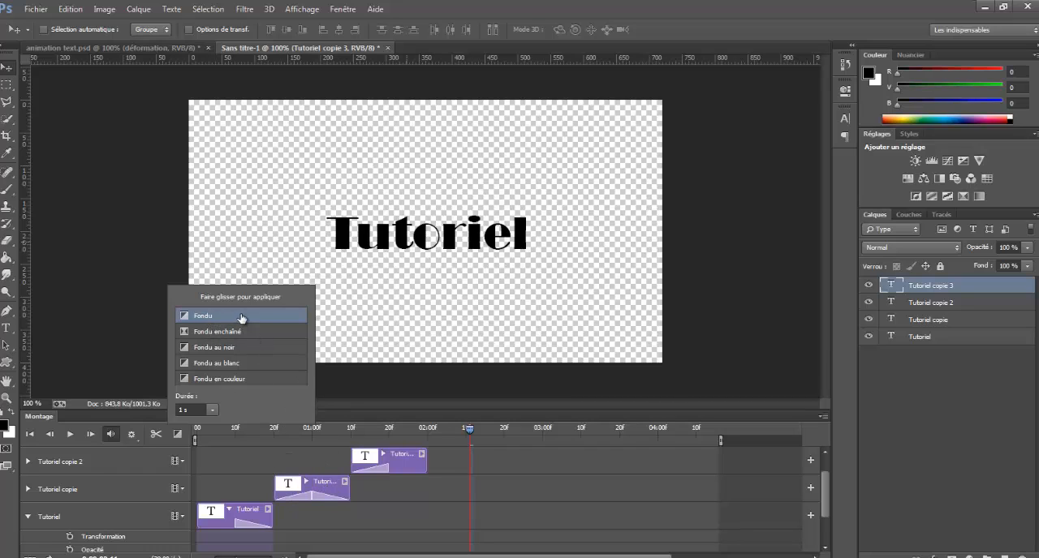
{"action": "left_click_drag", "start_coordinate": [241, 317], "coordinate": [410, 458]}
Apply a Fondu transition of 1 s to the start of the Tutoriel copie 3 clip and close the transition list.
{"action": "scroll", "coordinate": [469, 468], "scroll_direction": "up", "scroll_amount": 1}
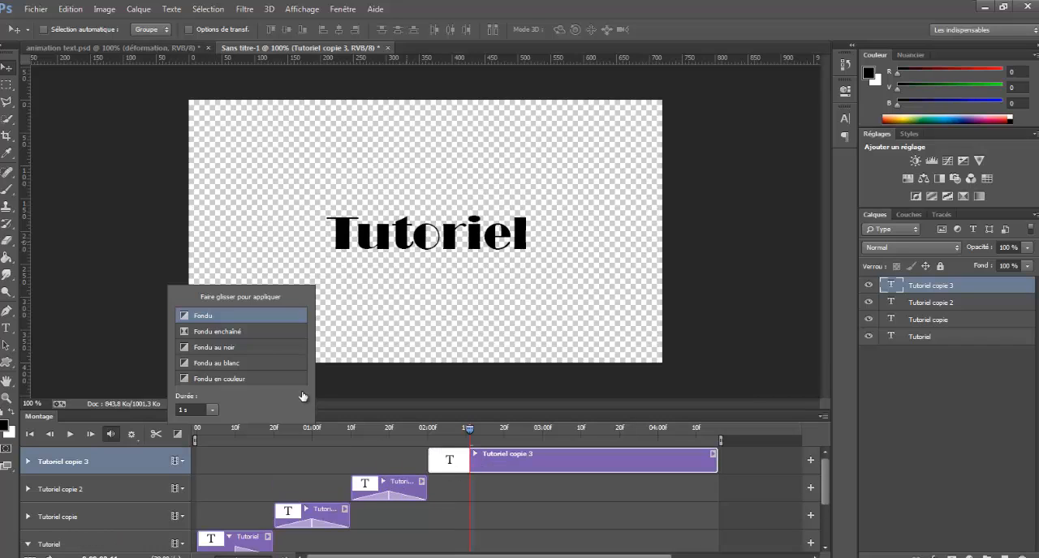
{"action": "left_click_drag", "start_coordinate": [210, 318], "coordinate": [445, 468]}
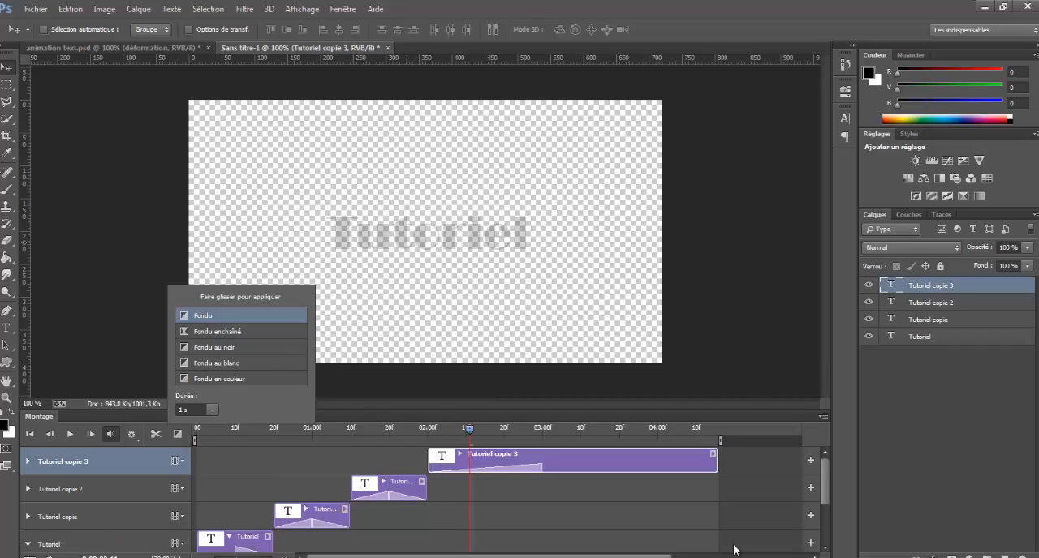
{"action": "scroll", "coordinate": [519, 516], "scroll_direction": "down", "scroll_amount": 1}
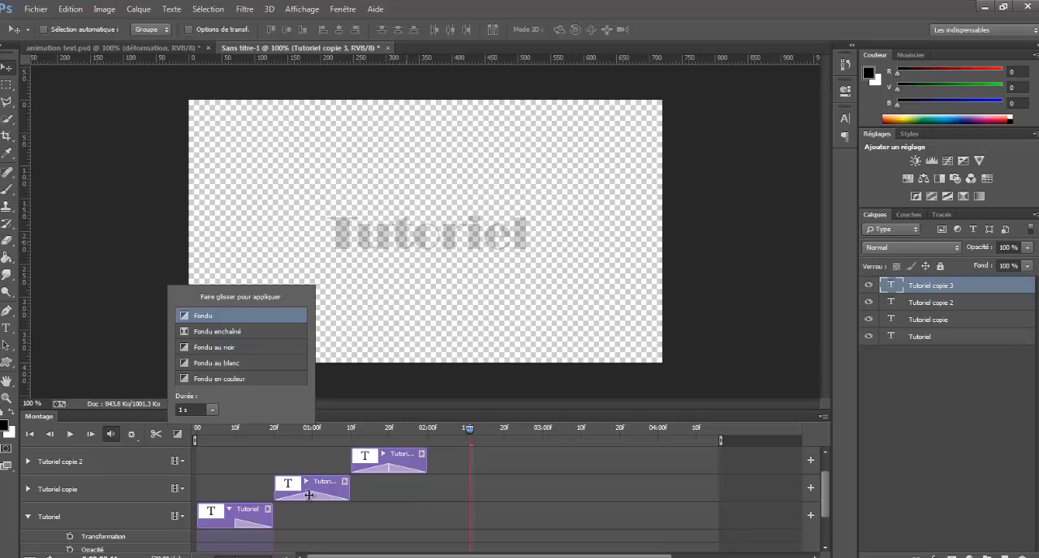
{"action": "left_click", "coordinate": [178, 435]}
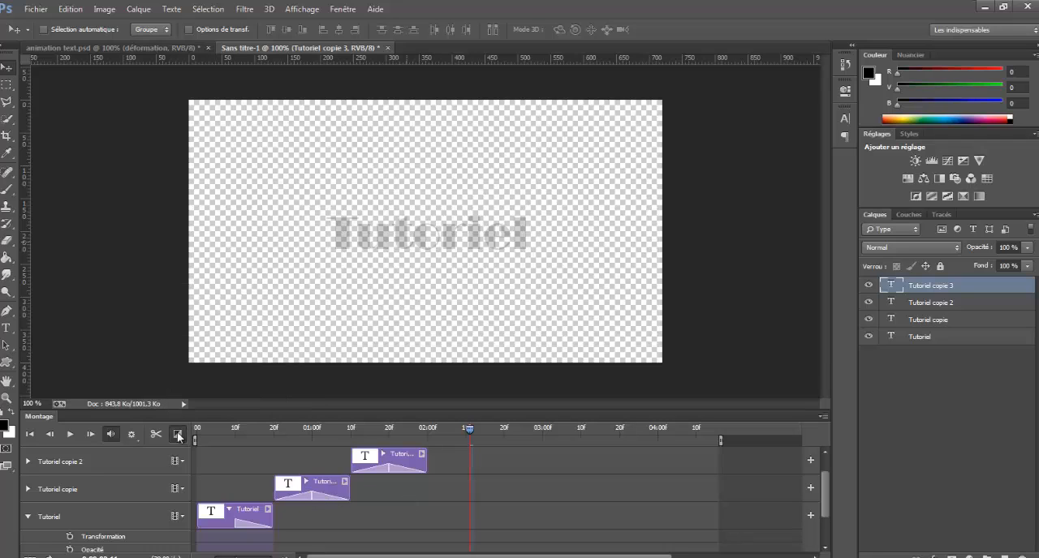
Play the fading text animation from the beginning and return the playhead to the start.
{"action": "left_click", "coordinate": [29, 434]}
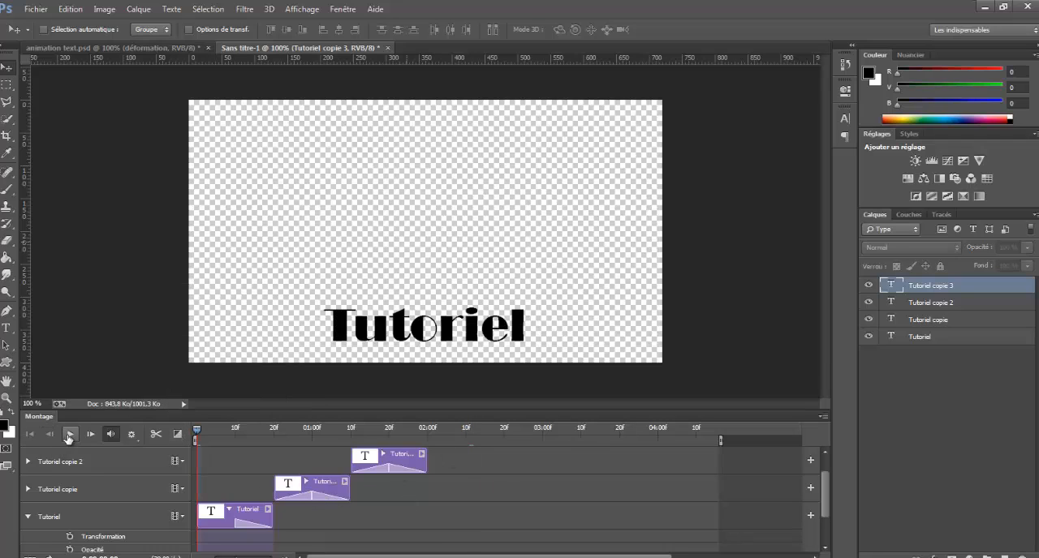
{"action": "left_click", "coordinate": [69, 435]}
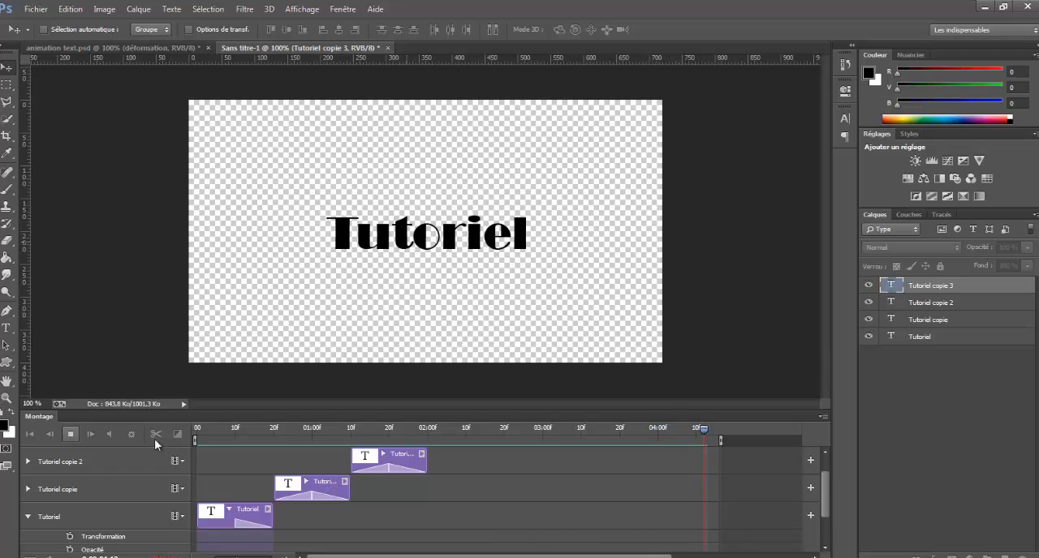
{"action": "left_click", "coordinate": [31, 435]}
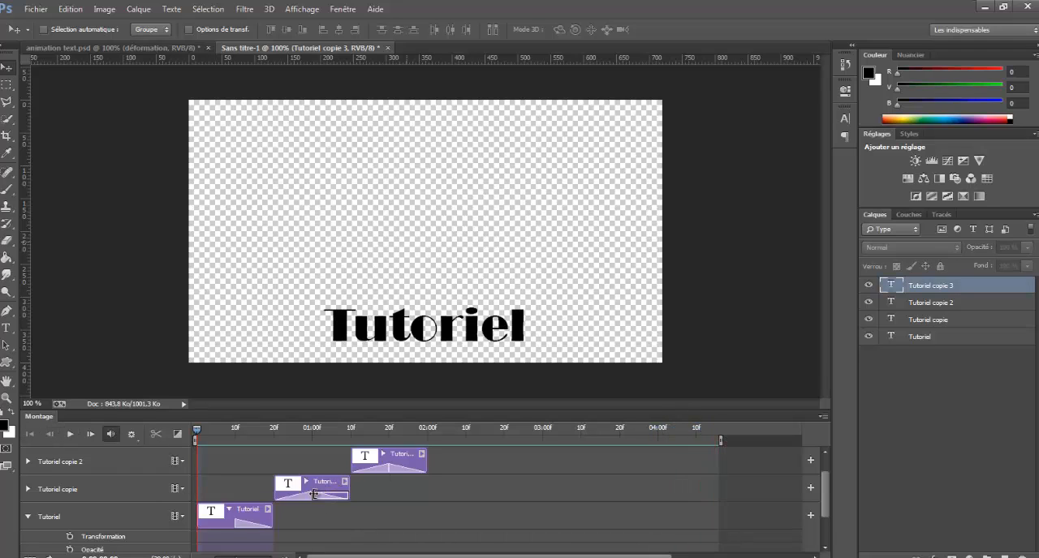
Shorten the fade-in and fade-out transitions on the two middle clips and replay the animation.
{"action": "left_click_drag", "start_coordinate": [347, 493], "coordinate": [294, 496]}
{"action": "mouse_move", "coordinate": [389, 466]}
{"action": "left_mouse_down"}
{"action": "mouse_move", "coordinate": [408, 469]}
{"action": "mouse_move", "coordinate": [377, 468]}
{"action": "left_mouse_up"}
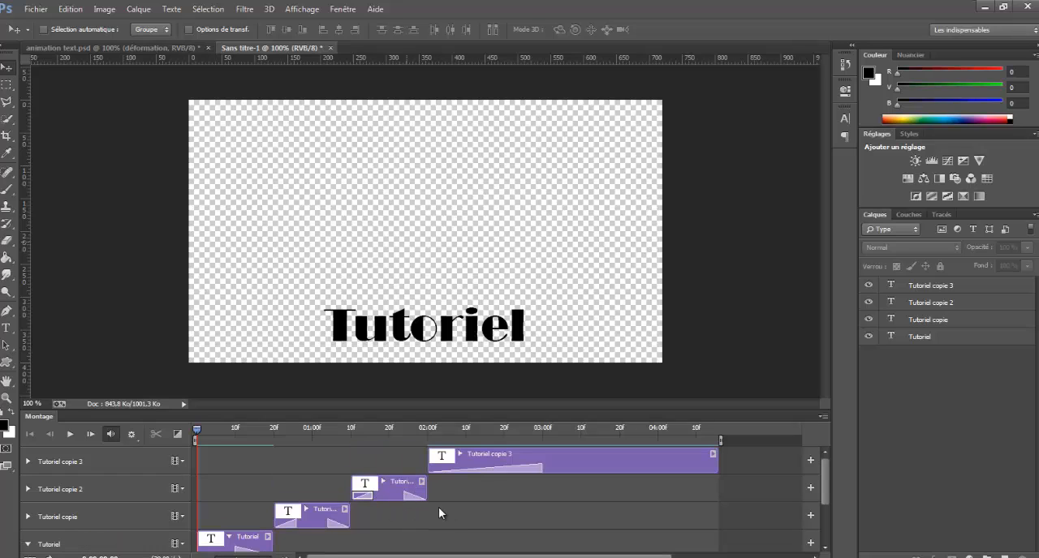
{"action": "left_click", "coordinate": [70, 434]}
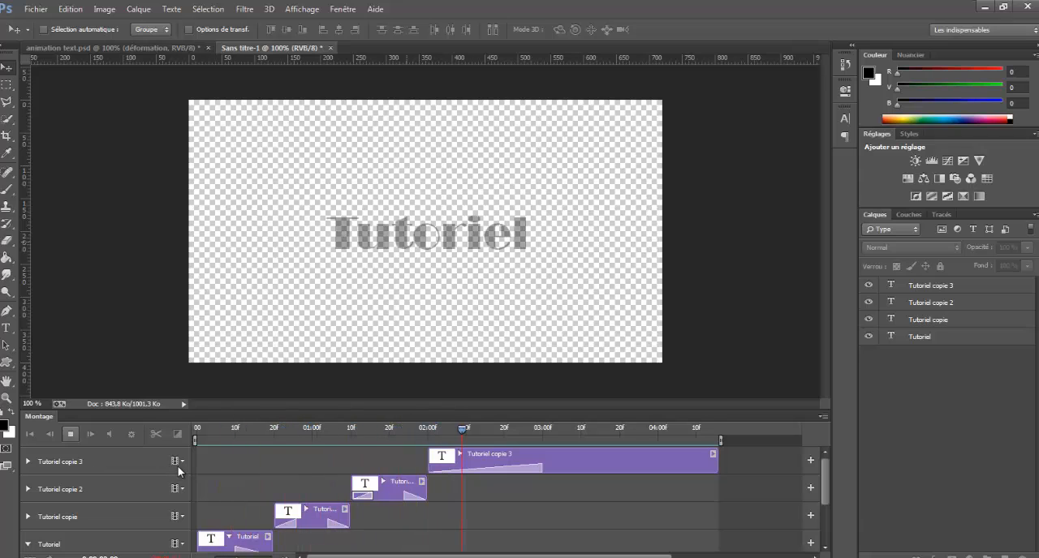
{"action": "left_click", "coordinate": [70, 434]}
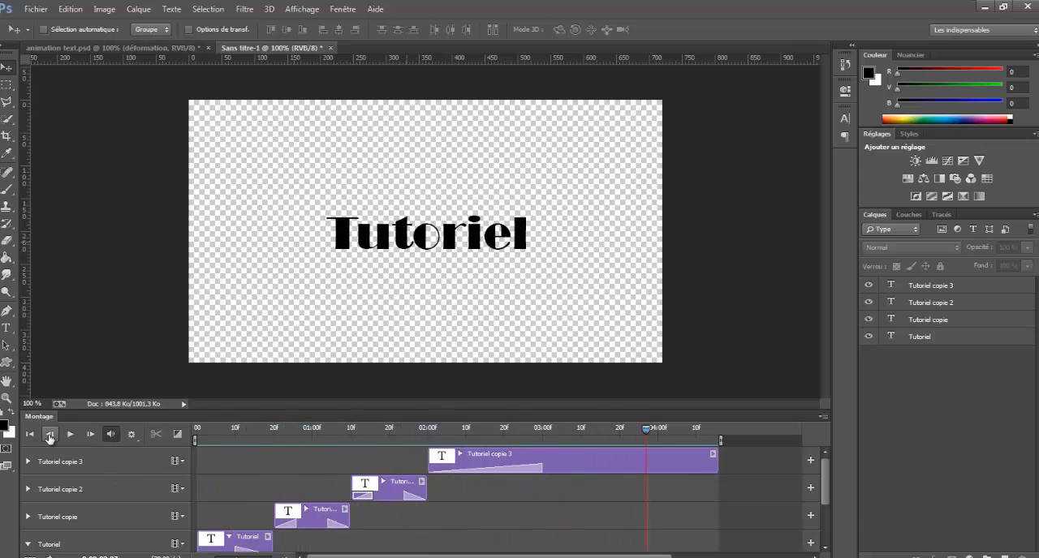
{"action": "left_click", "coordinate": [48, 436]}
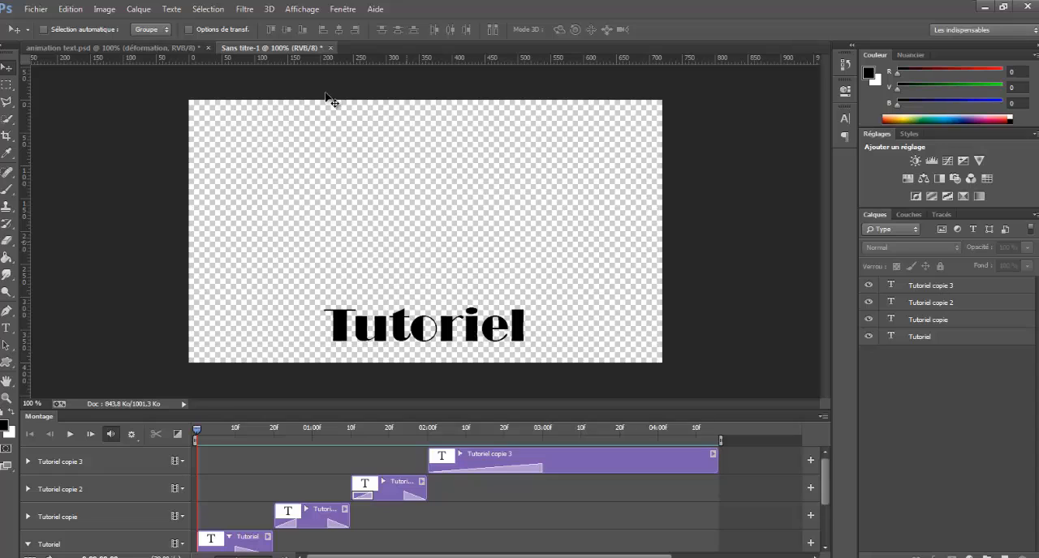
Look at the animation text.psd document, return to Sans titre-1 and delete the three upper layers, keeping the original Tutoriel.
{"action": "left_click", "coordinate": [167, 49]}
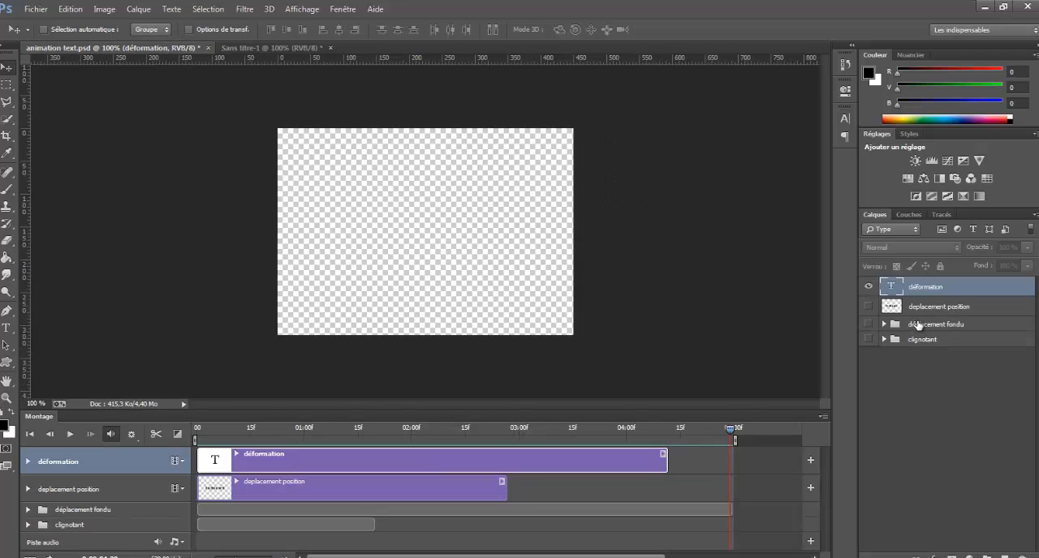
{"action": "left_click", "coordinate": [284, 48]}
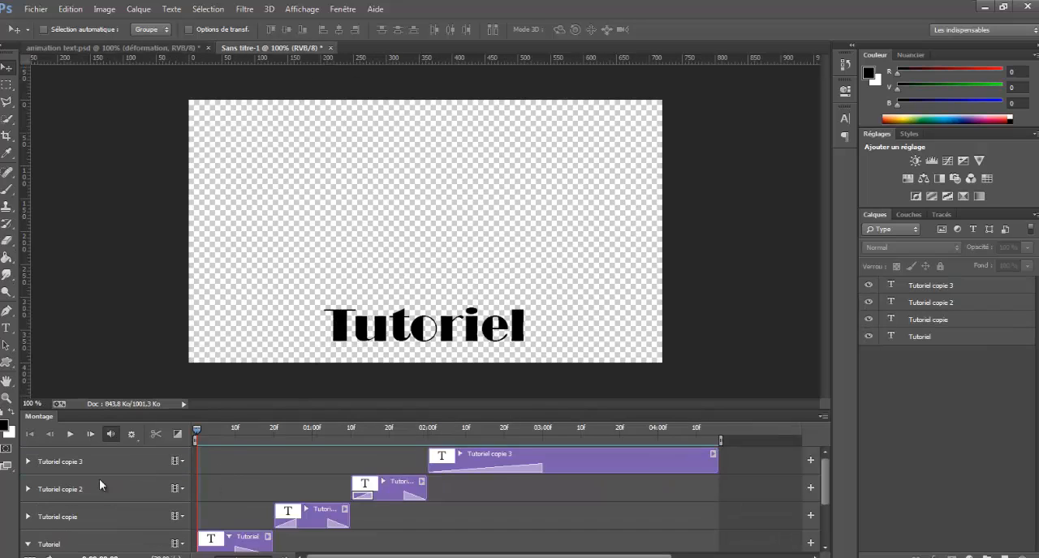
{"action": "left_click", "coordinate": [958, 287]}
{"action": "left_click", "coordinate": [957, 323], "text": "shift"}
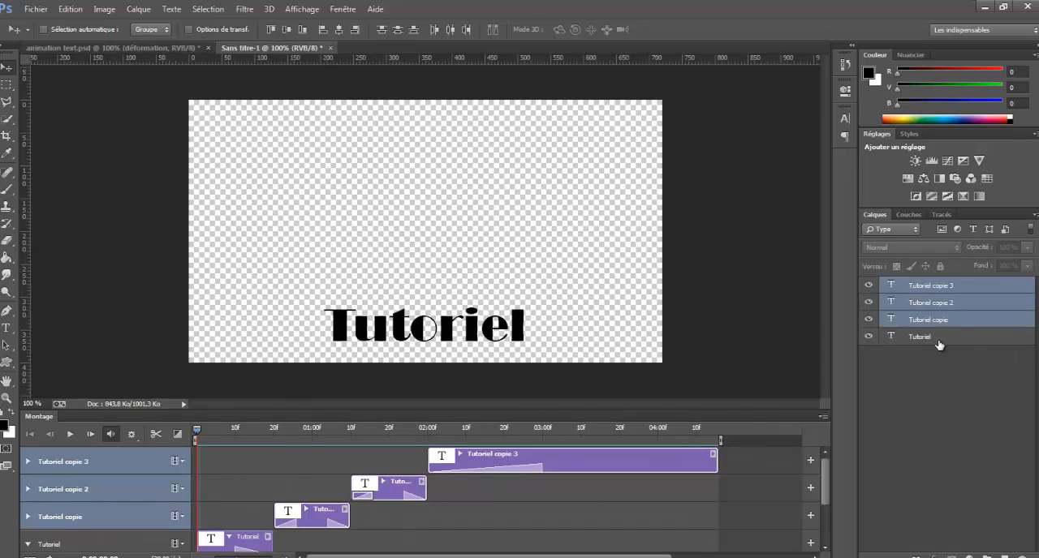
{"action": "key", "text": "Delete"}
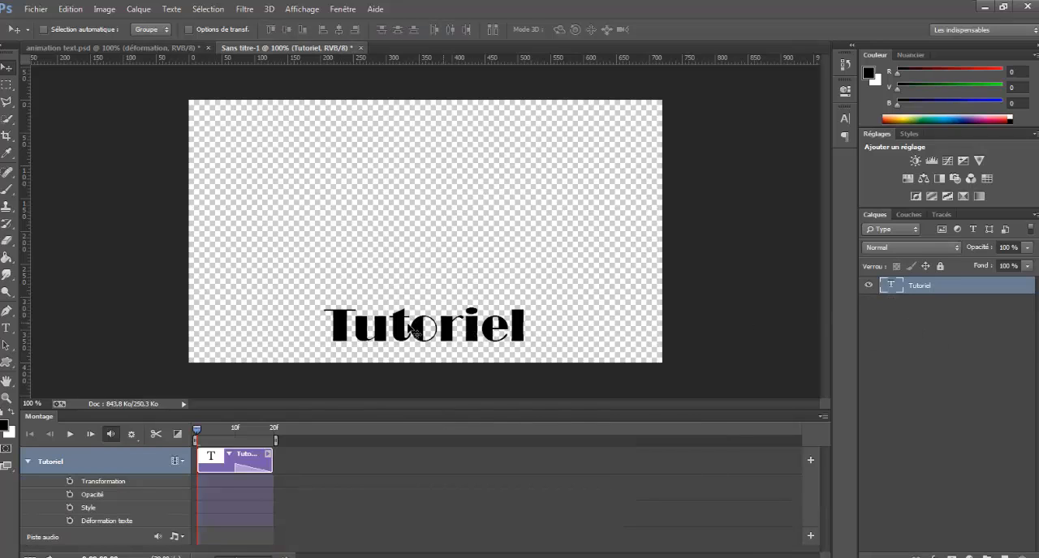
Move the Tutoriel text up to the vertical middle of the canvas and extend its clip to about 0:00:04:15.
{"action": "left_click_drag", "start_coordinate": [345, 335], "coordinate": [346, 240]}
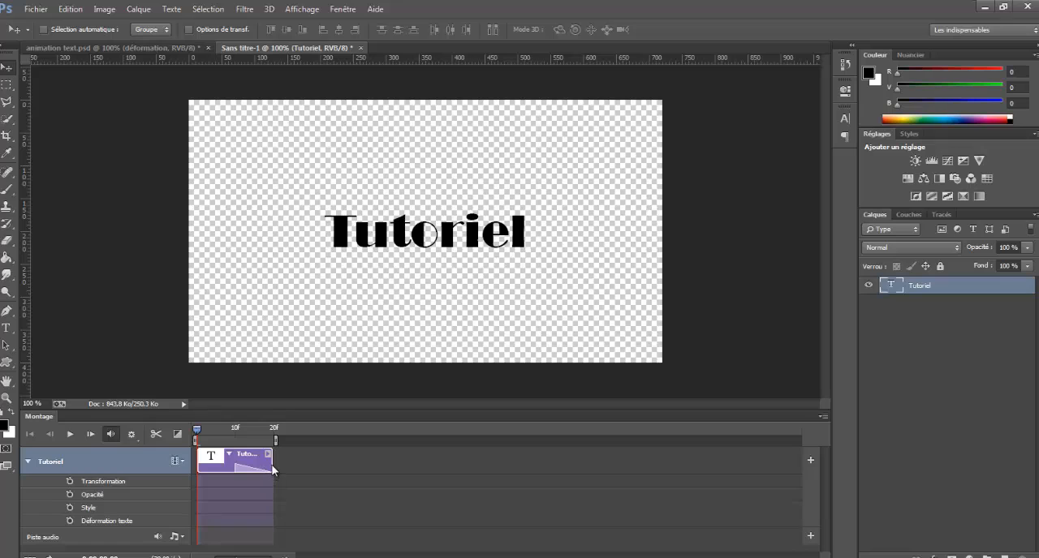
{"action": "left_click_drag", "start_coordinate": [270, 462], "coordinate": [714, 484]}
Delete the Fondu transition at the end of the Tutoriel clip and dismiss the Windows notification.
{"action": "left_click", "coordinate": [694, 468]}
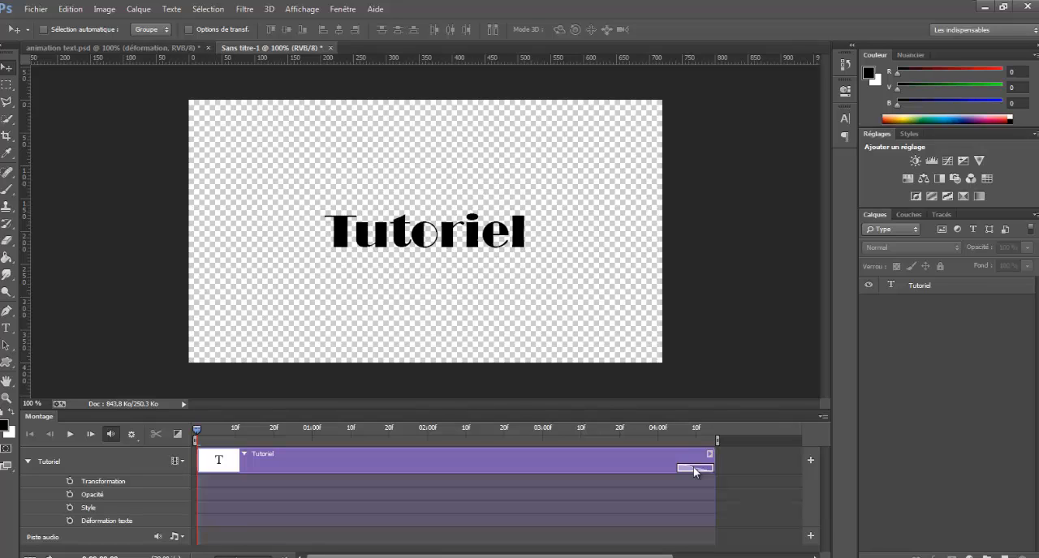
{"action": "right_click", "coordinate": [690, 468]}
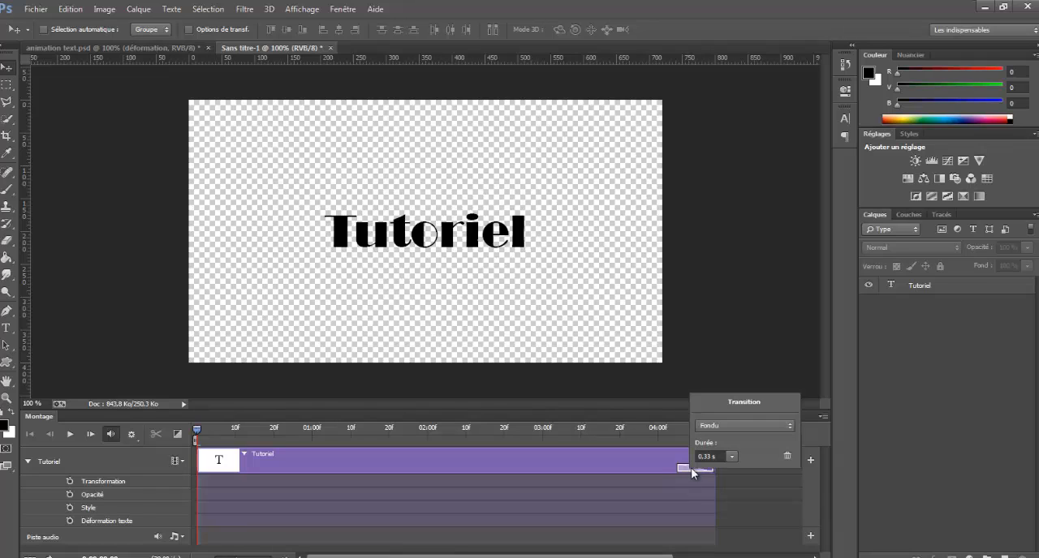
{"action": "left_click", "coordinate": [786, 458]}
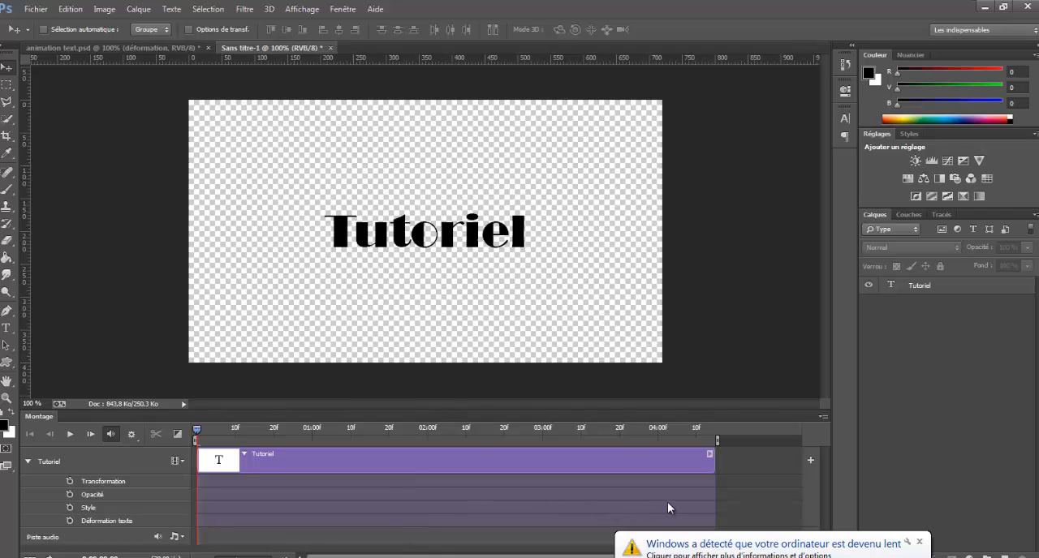
{"action": "left_click", "coordinate": [920, 543]}
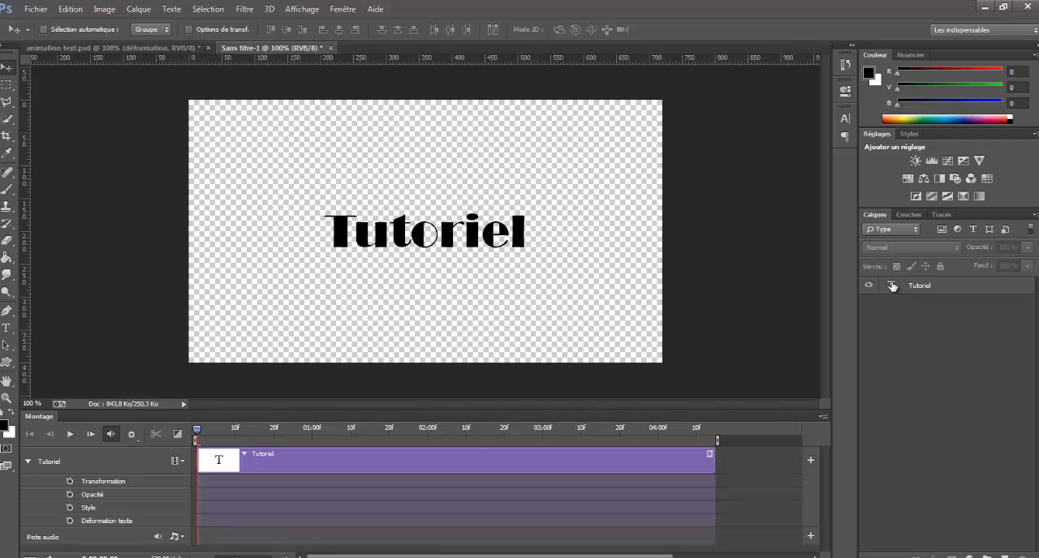
Rasterize the Tutoriel text layer.
{"action": "left_click", "coordinate": [949, 291]}
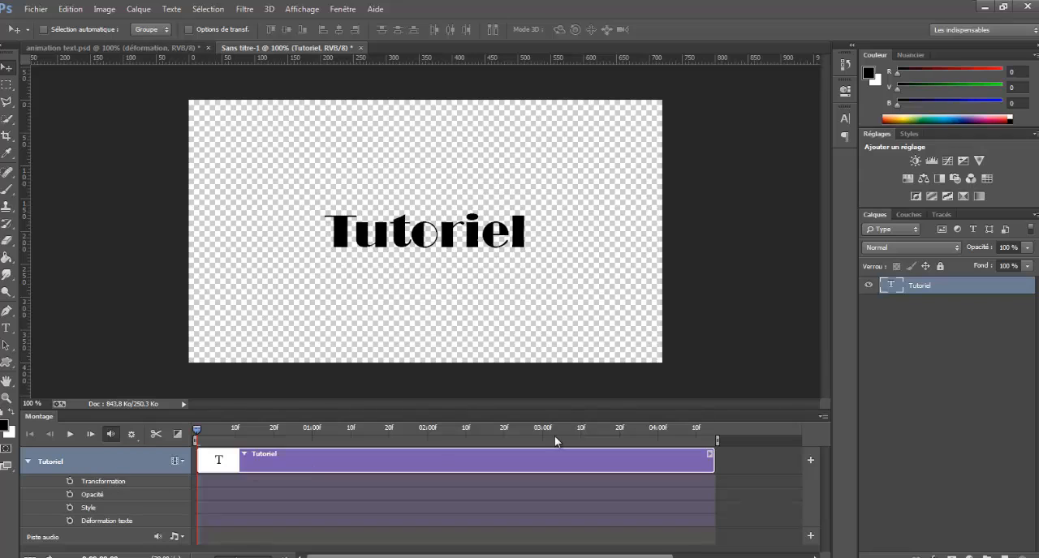
{"action": "right_click", "coordinate": [946, 293]}
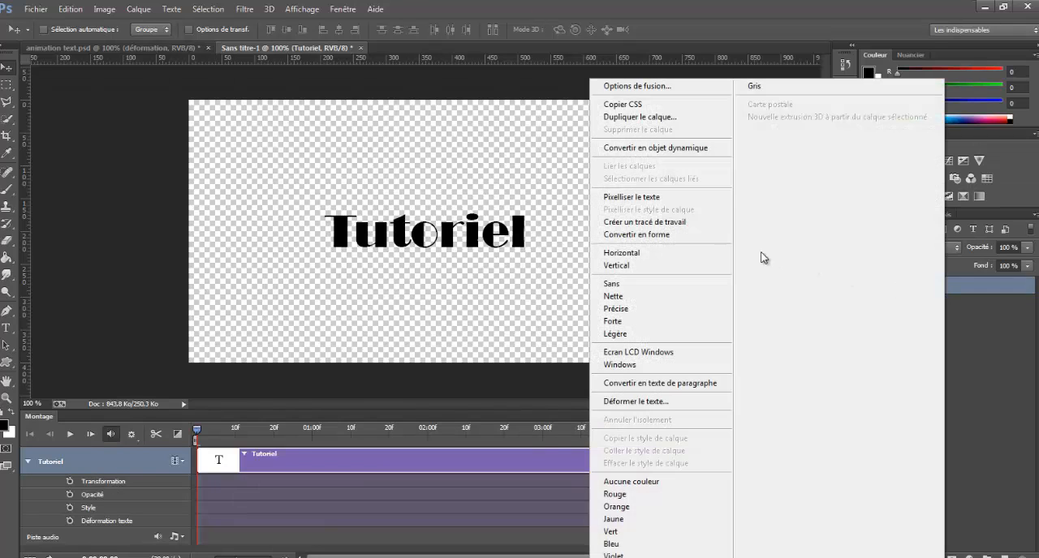
{"action": "left_click", "coordinate": [684, 199]}
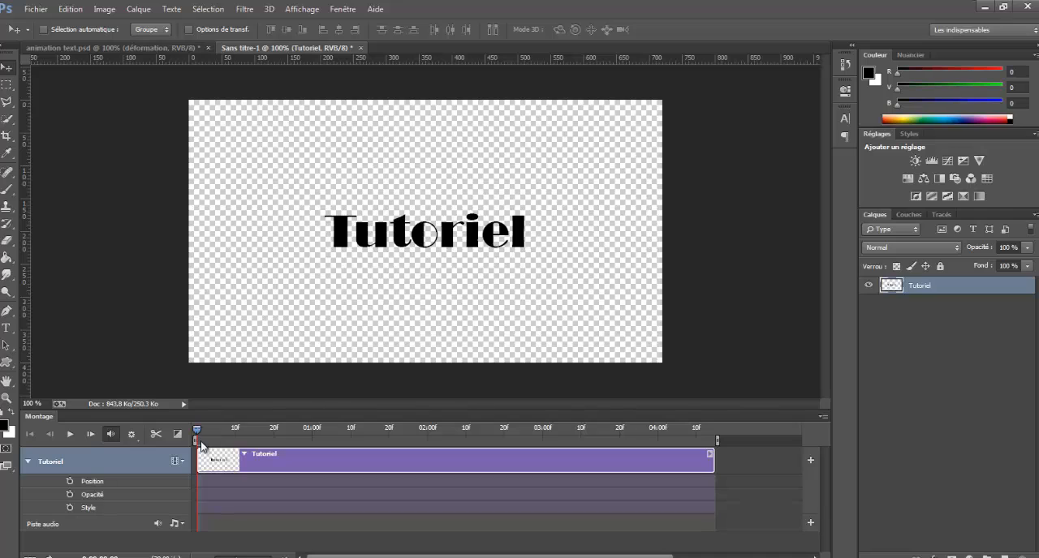
Enable Position keyframing on the Tutoriel clip at its start and keyframe the text in the canvas's lower-right corner at 20f.
{"action": "left_click", "coordinate": [70, 483]}
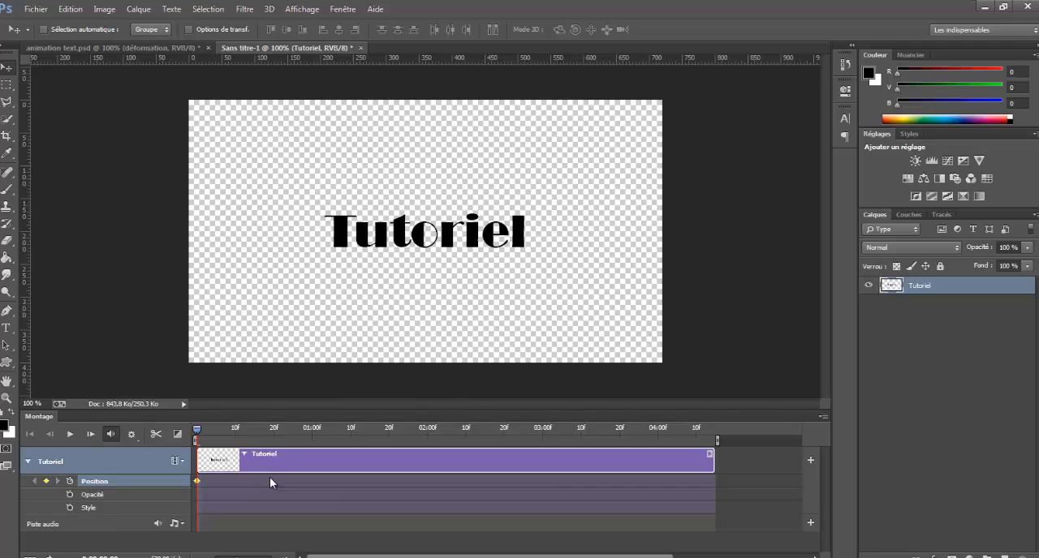
{"action": "left_click_drag", "start_coordinate": [201, 436], "coordinate": [276, 438]}
{"action": "left_click_drag", "start_coordinate": [406, 237], "coordinate": [511, 329]}
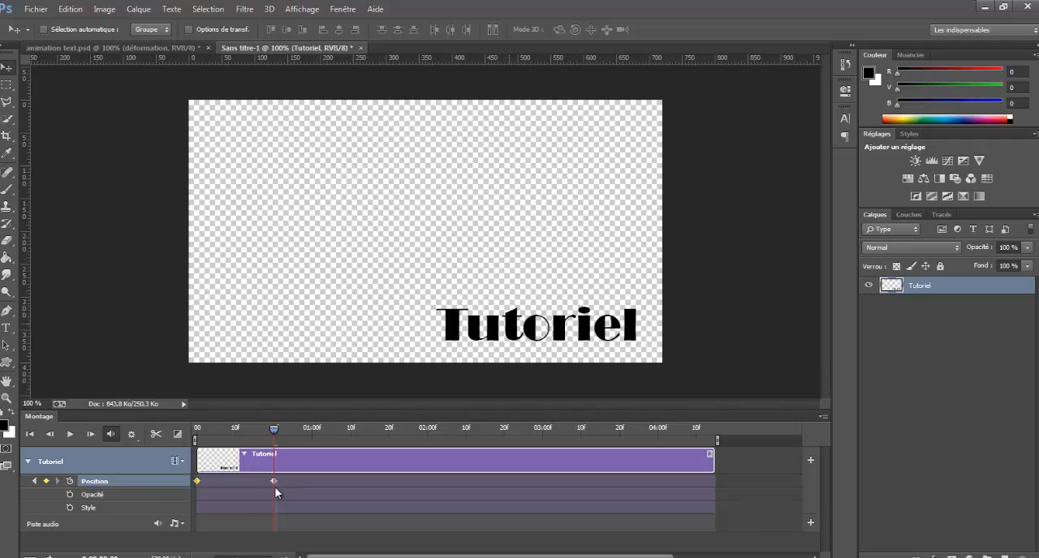
Add Position keyframes with the text at the canvas's left edge at 01:10 and near the centre at 02:00.
{"action": "left_click_drag", "start_coordinate": [273, 430], "coordinate": [347, 430]}
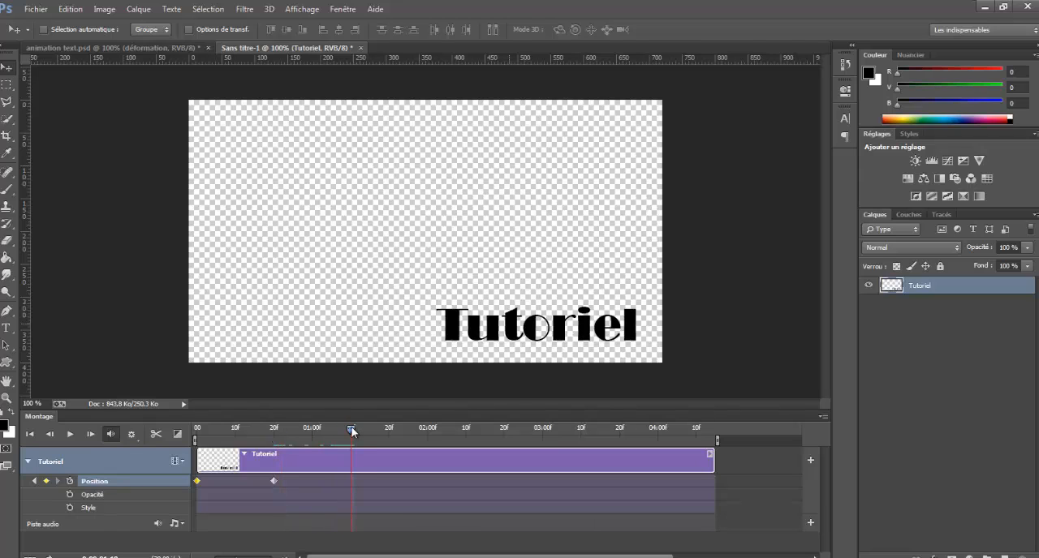
{"action": "left_click_drag", "start_coordinate": [459, 337], "coordinate": [227, 237]}
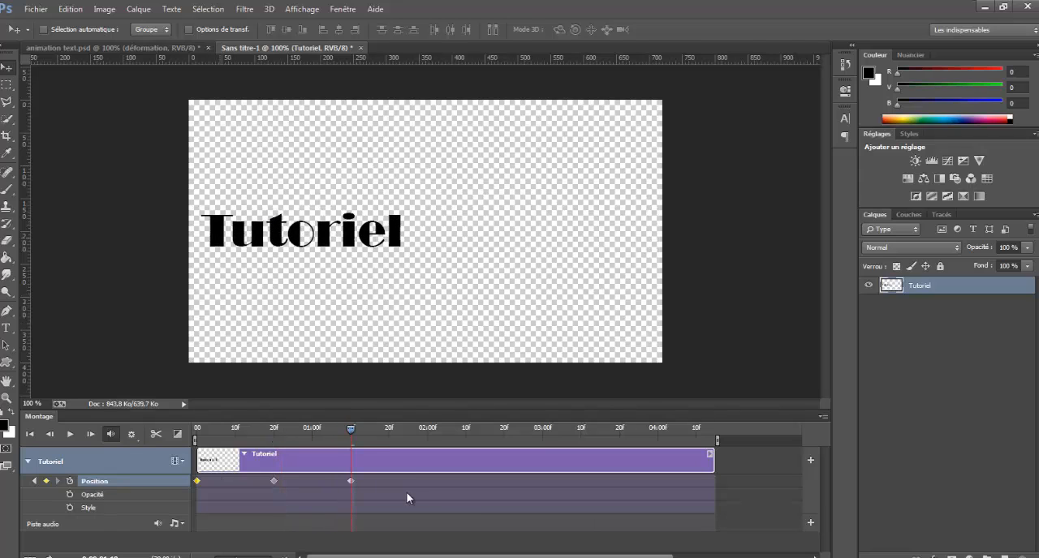
{"action": "left_click_drag", "start_coordinate": [354, 431], "coordinate": [423, 430]}
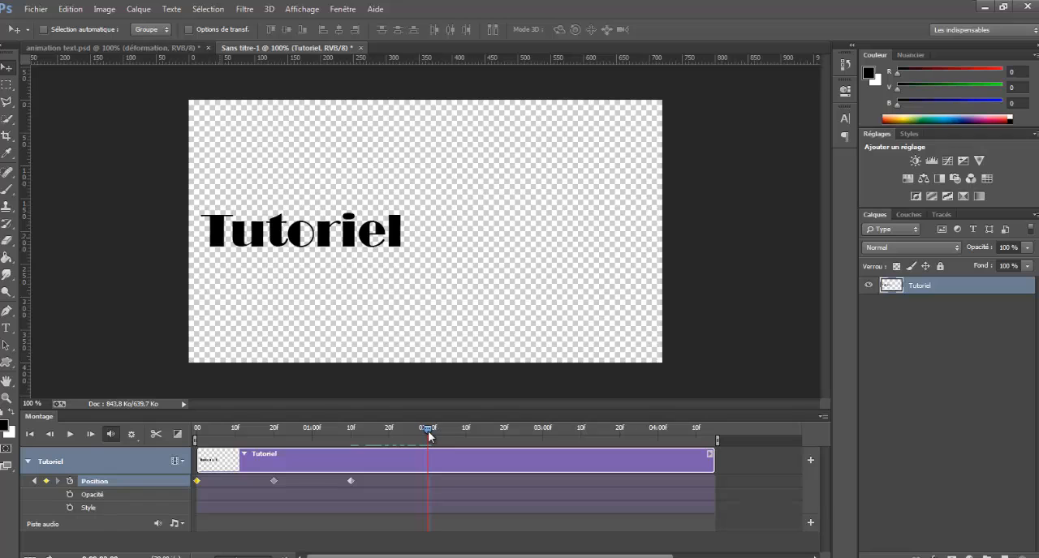
{"action": "left_click_drag", "start_coordinate": [282, 236], "coordinate": [393, 241]}
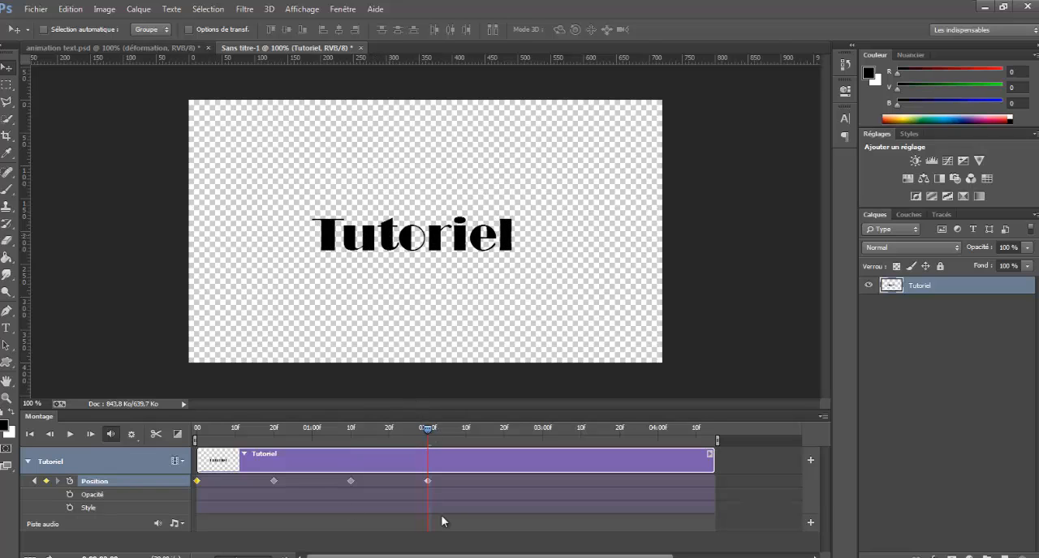
Preview the position animation from the beginning, stop it and return to the first frame.
{"action": "left_click", "coordinate": [32, 434]}
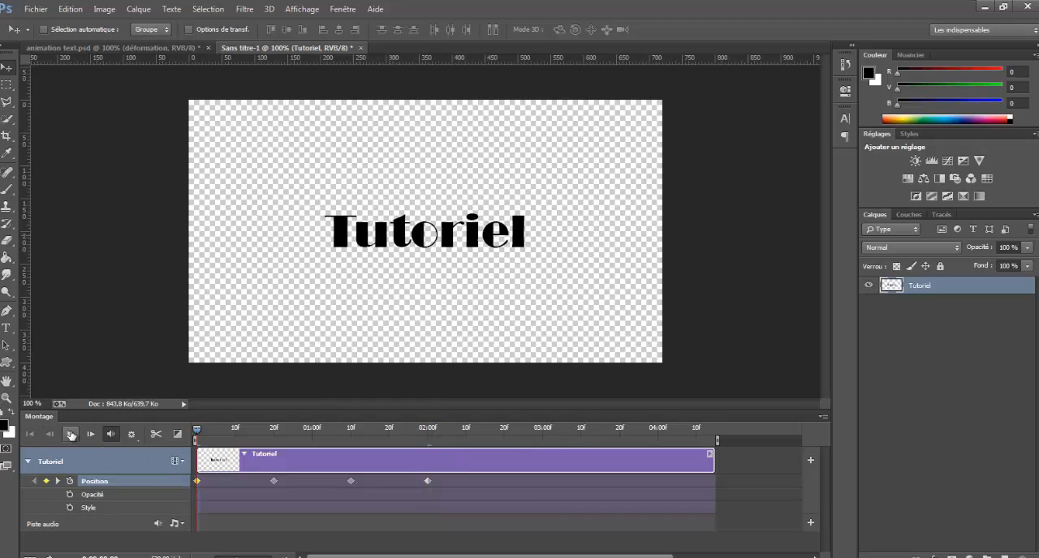
{"action": "left_click", "coordinate": [71, 434]}
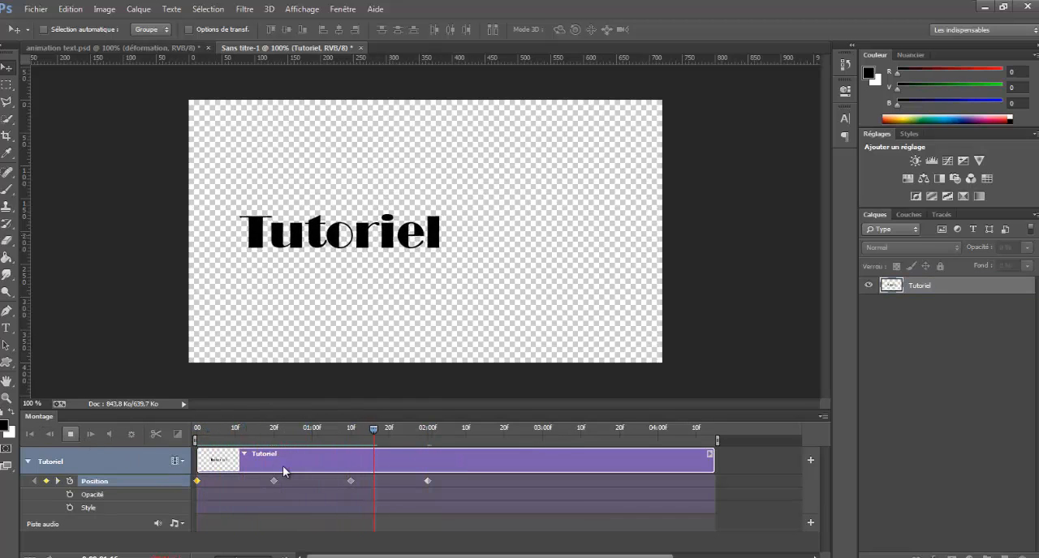
{"action": "left_click", "coordinate": [63, 434]}
{"action": "left_click", "coordinate": [32, 434]}
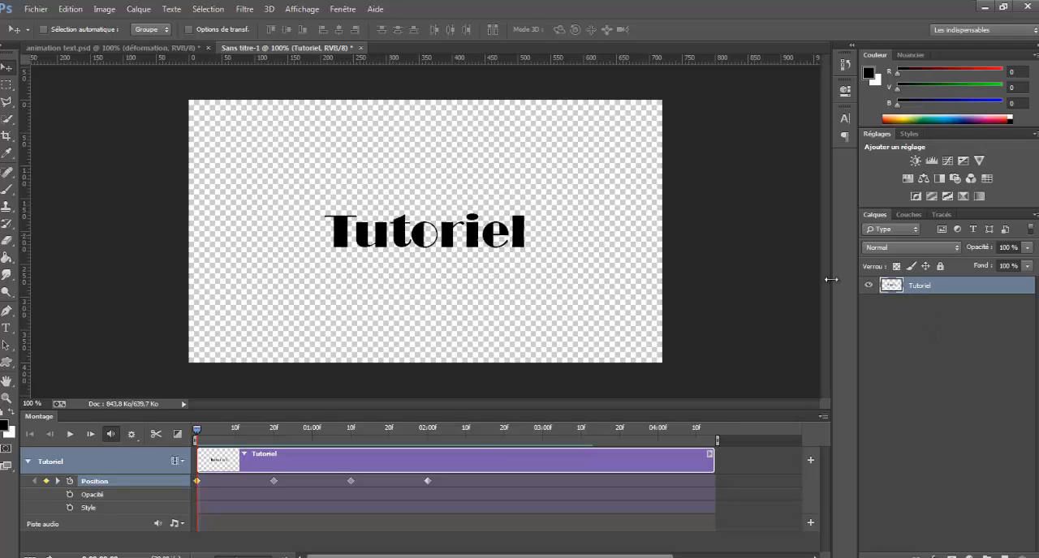
Add a new text layer reading "Tutoriel" in Broadway 72 pt above the rasterized text.
{"action": "left_click", "coordinate": [6, 328]}
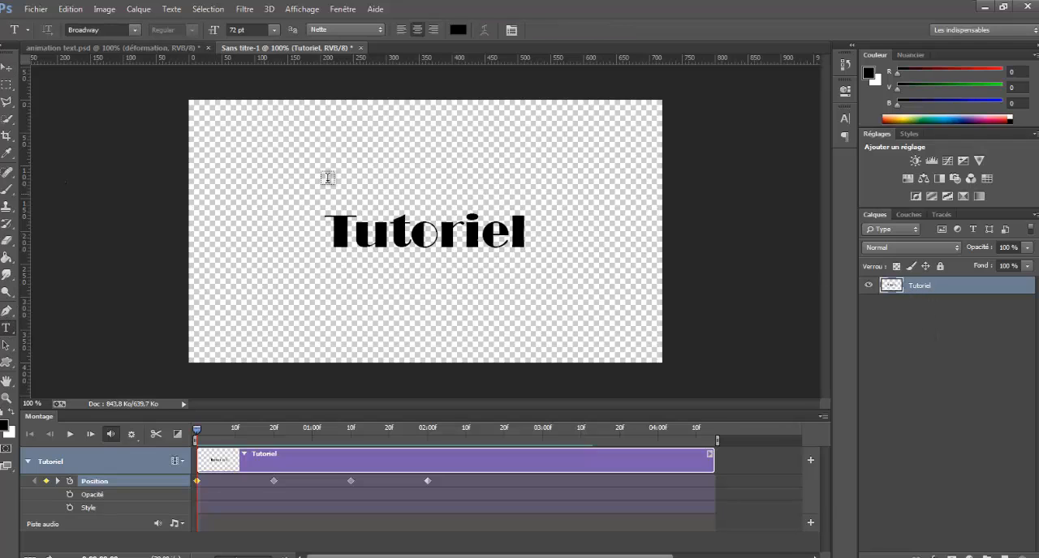
{"action": "left_click", "coordinate": [347, 174]}
{"action": "type", "text": "Tutoriel"}
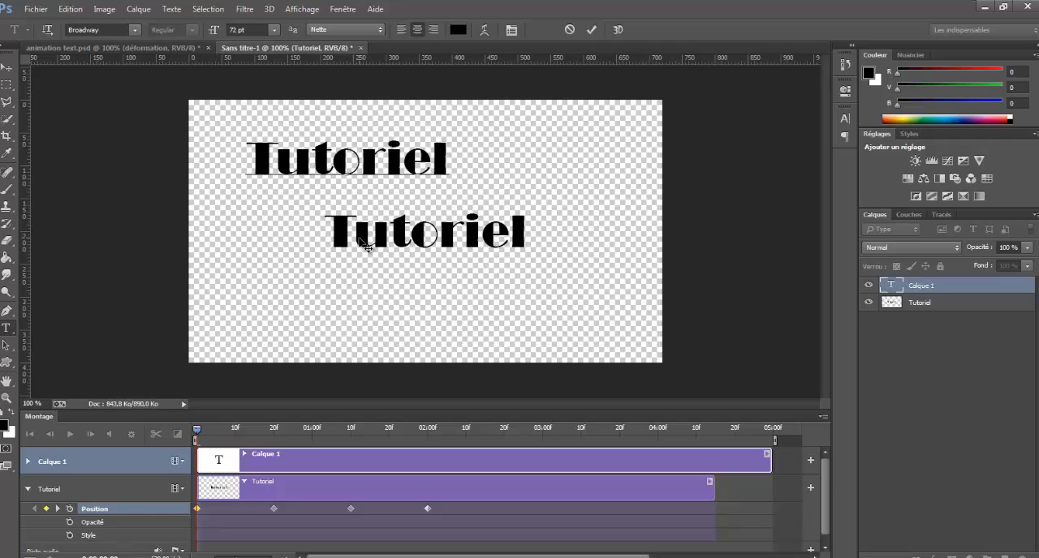
{"action": "left_click", "coordinate": [591, 29]}
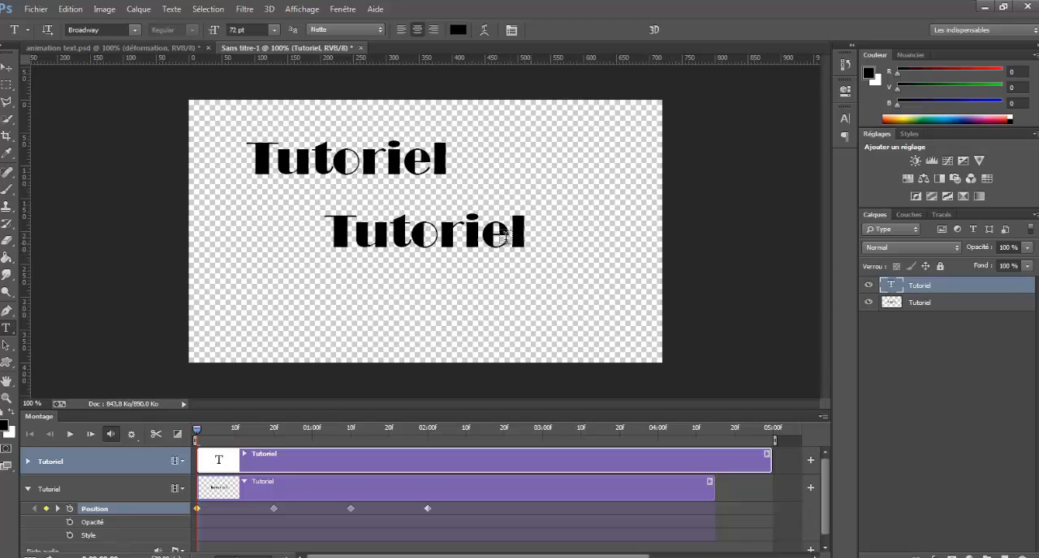
Delete the rasterized Tutoriel layer and move the new text to about the middle of the canvas.
{"action": "left_click", "coordinate": [925, 303]}
{"action": "key", "text": "Delete"}
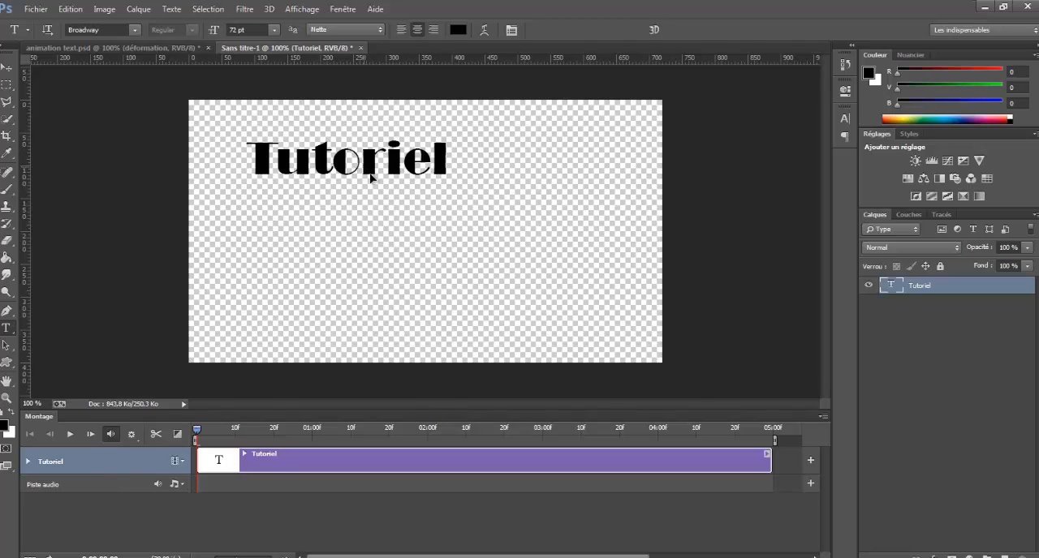
{"action": "left_click_drag", "start_coordinate": [357, 171], "coordinate": [429, 238]}
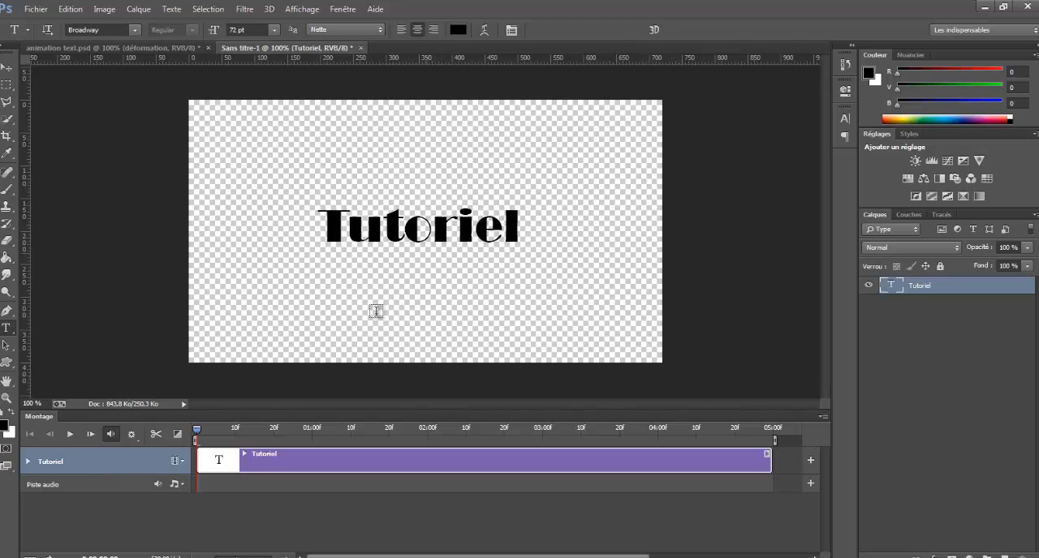
Enable Déformation texte keyframing at the clip's start and apply an Arc warp with +50 % Inflexion at about 19f.
{"action": "left_click", "coordinate": [29, 462]}
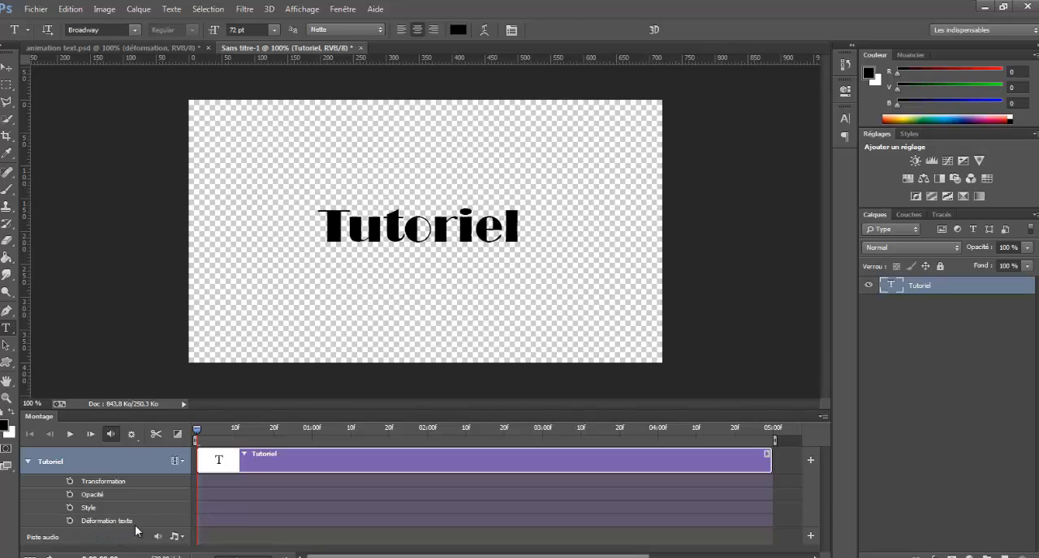
{"action": "left_click", "coordinate": [70, 521]}
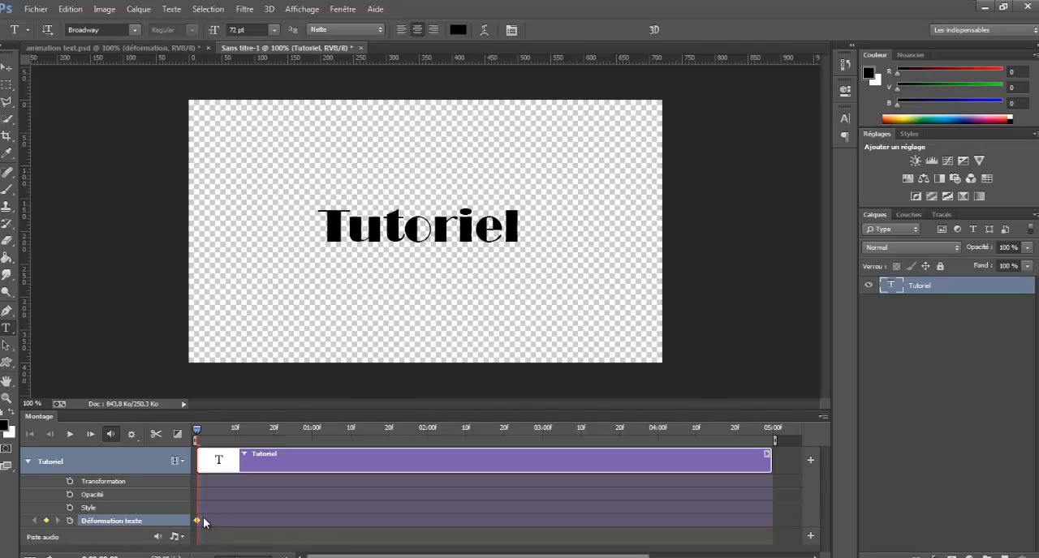
{"action": "left_click_drag", "start_coordinate": [199, 430], "coordinate": [270, 430]}
{"action": "left_click", "coordinate": [484, 32]}
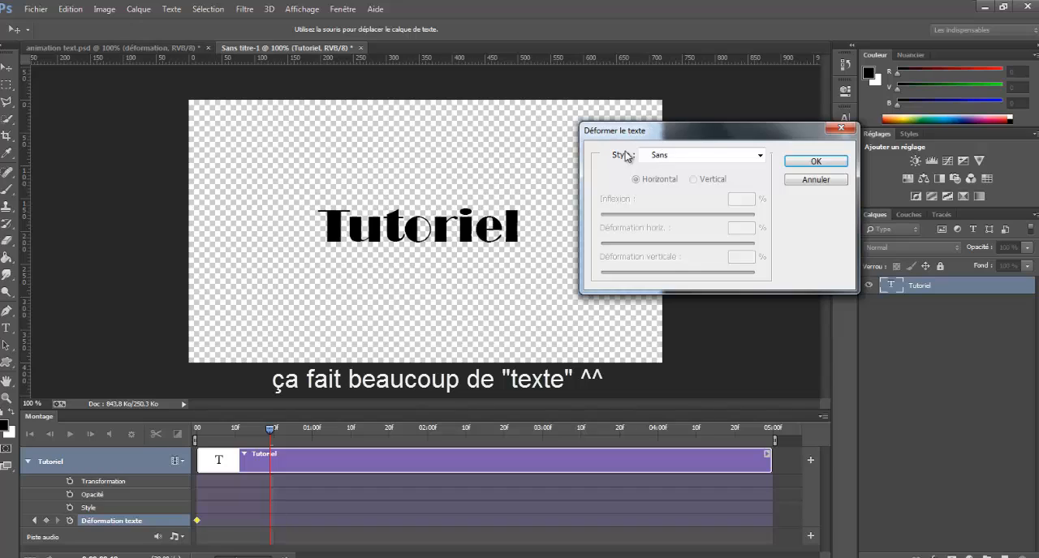
{"action": "left_click", "coordinate": [759, 155]}
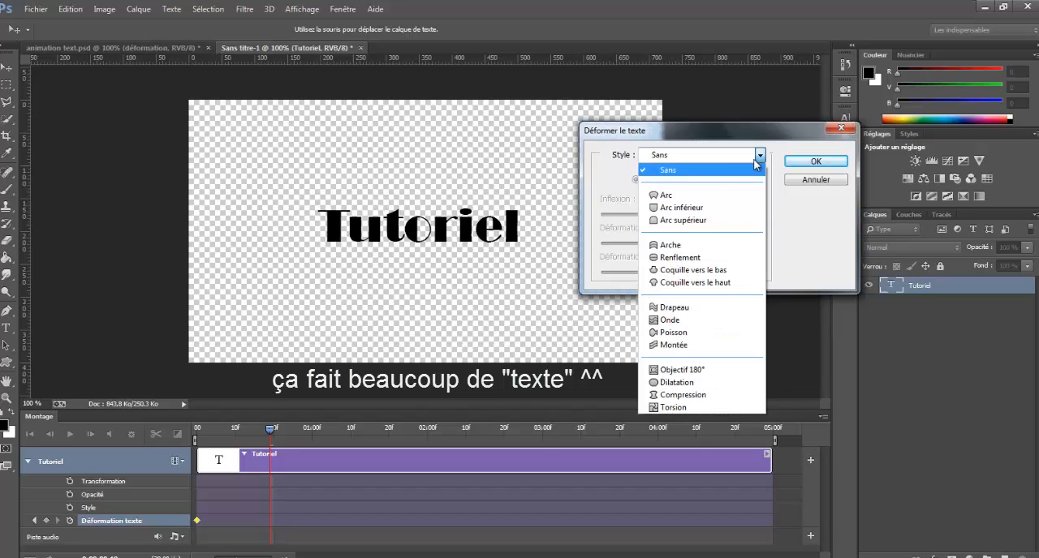
{"action": "left_click", "coordinate": [696, 197]}
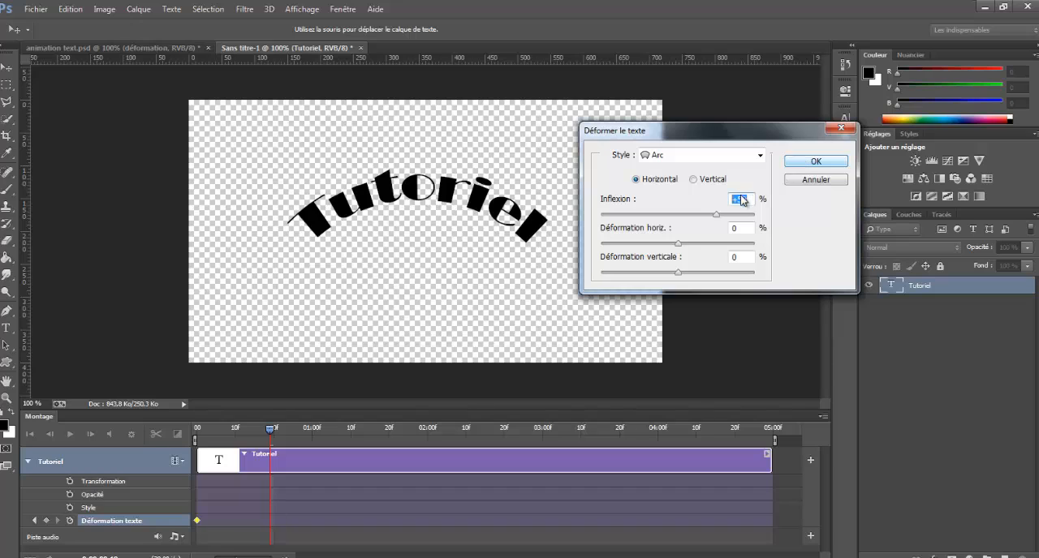
{"action": "left_click", "coordinate": [797, 165]}
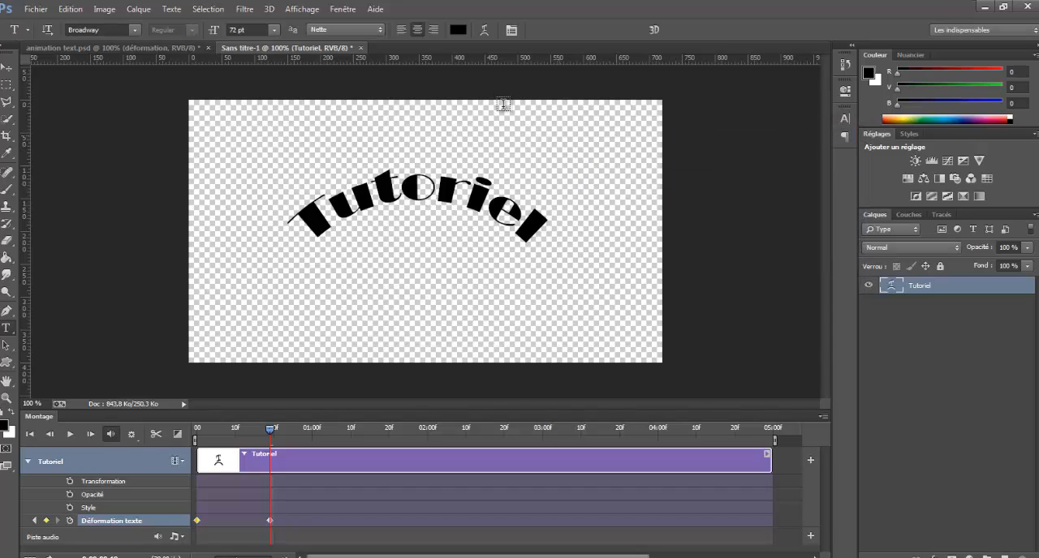
Add a text warp keyframe at about 01:10 with the Arc's Inflexion set to 0 %.
{"action": "left_click_drag", "start_coordinate": [270, 428], "coordinate": [350, 425]}
{"action": "left_click", "coordinate": [483, 30]}
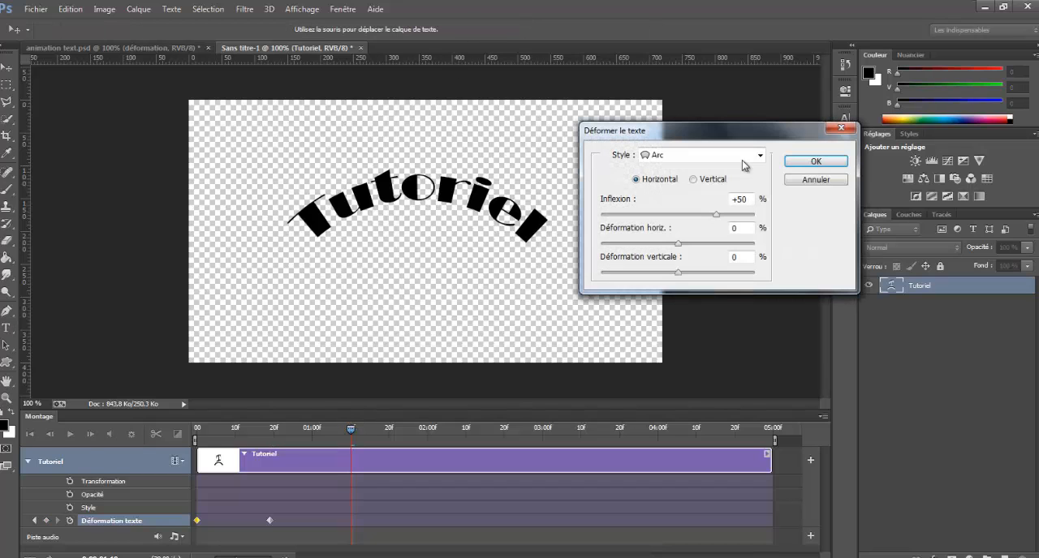
{"action": "left_click_drag", "start_coordinate": [721, 200], "coordinate": [680, 225]}
{"action": "type", "text": "0"}
{"action": "left_click", "coordinate": [804, 164]}
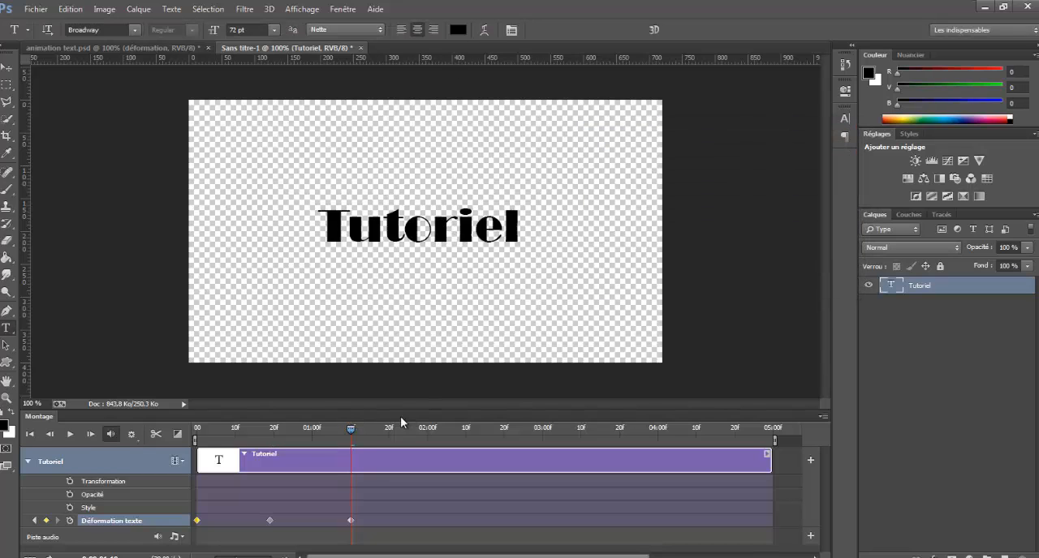
Add a text warp keyframe at about 02:11 with the Arc's Inflexion set to -50 %.
{"action": "left_click_drag", "start_coordinate": [355, 430], "coordinate": [469, 428]}
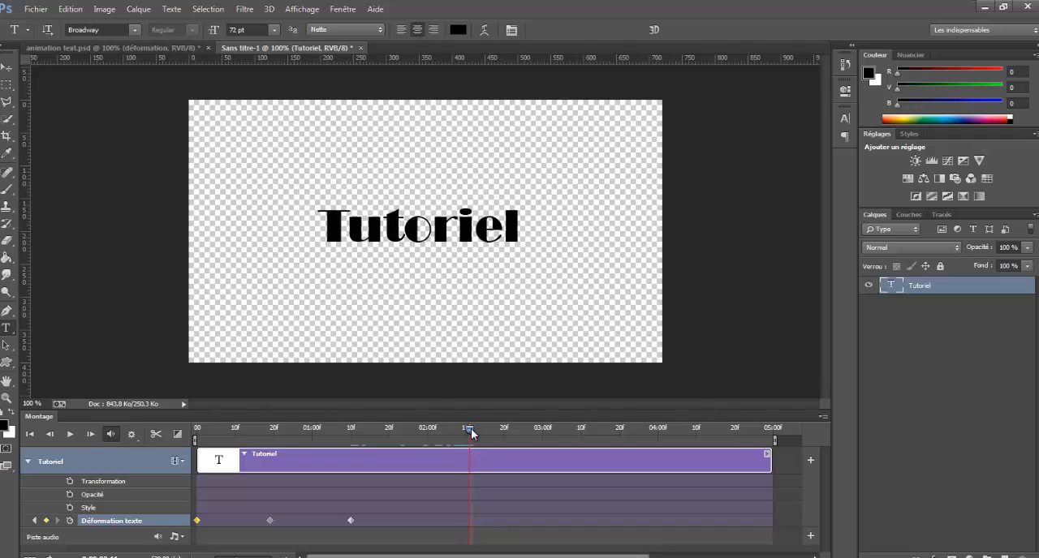
{"action": "left_click", "coordinate": [483, 30]}
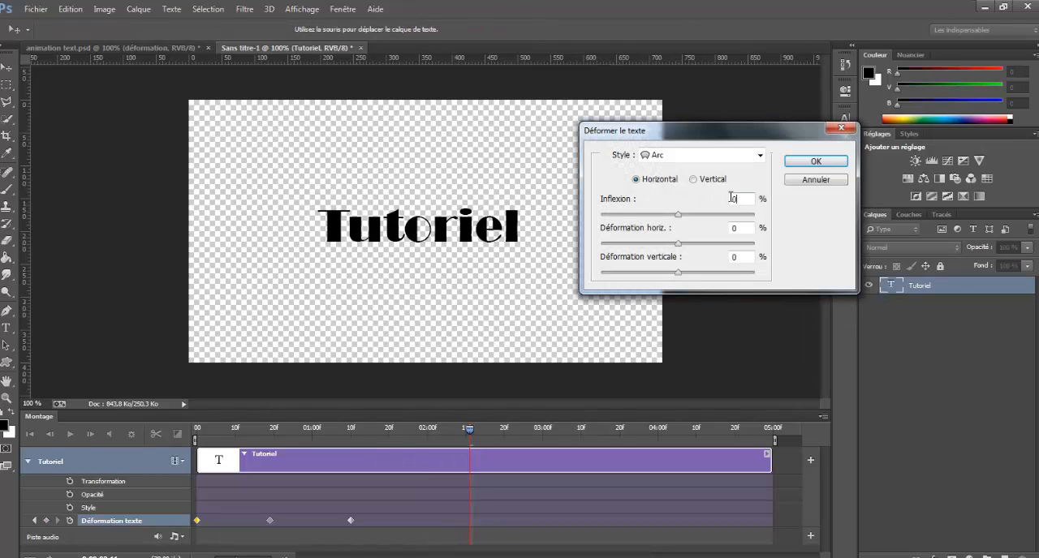
{"action": "type", "text": "-5"}
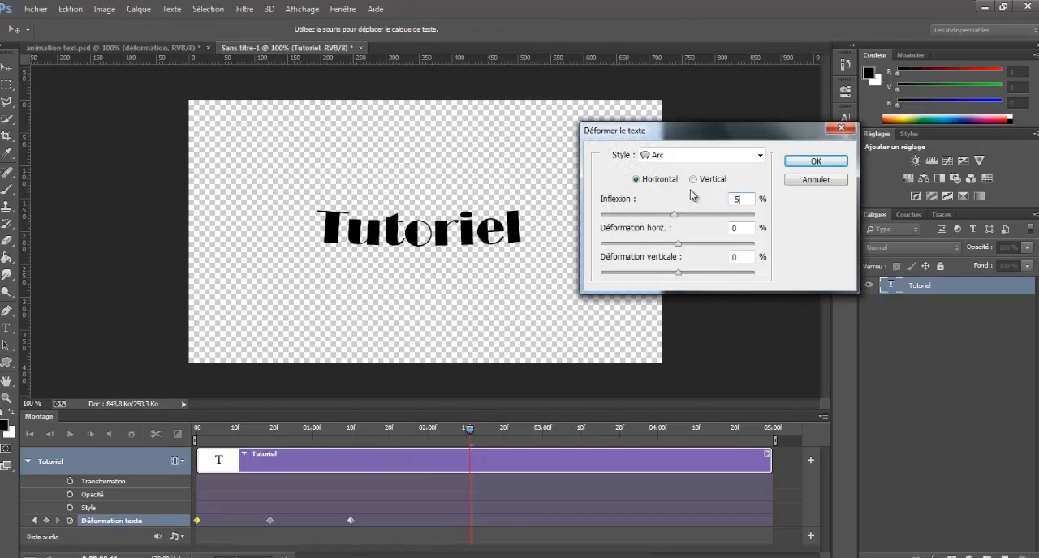
{"action": "type", "text": "0"}
{"action": "key", "text": "Return"}
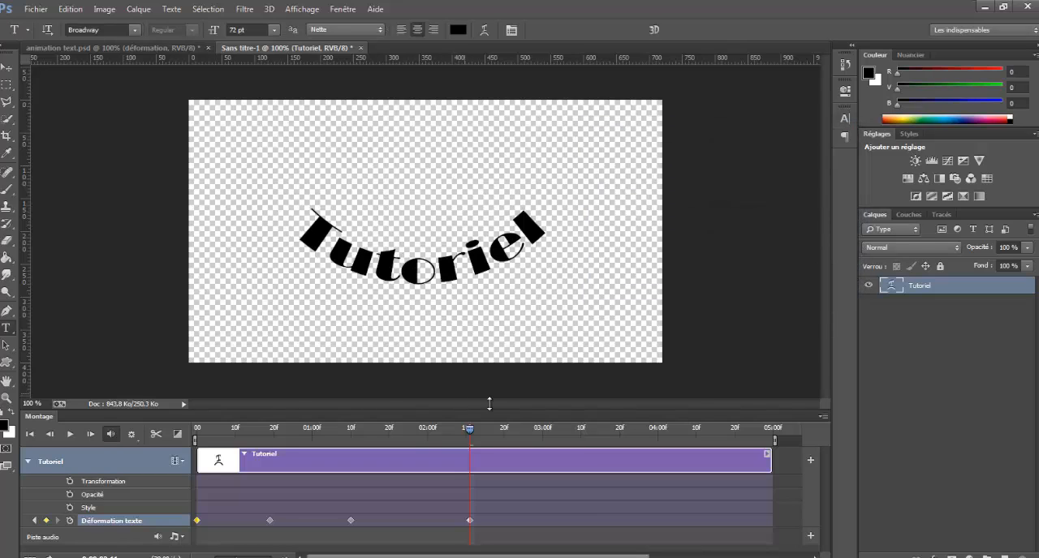
Add a text warp keyframe at about 03:04 with the Arc's Inflexion set to 0 %.
{"action": "left_click_drag", "start_coordinate": [466, 437], "coordinate": [557, 430]}
{"action": "left_click", "coordinate": [483, 33]}
{"action": "left_click_drag", "start_coordinate": [744, 199], "coordinate": [689, 215]}
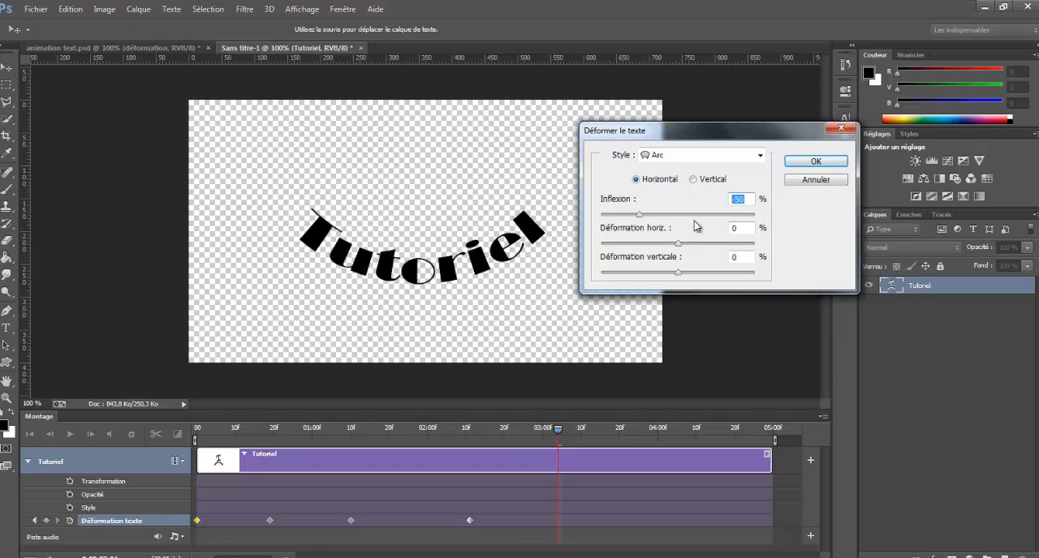
{"action": "type", "text": "0"}
{"action": "left_click", "coordinate": [814, 160]}
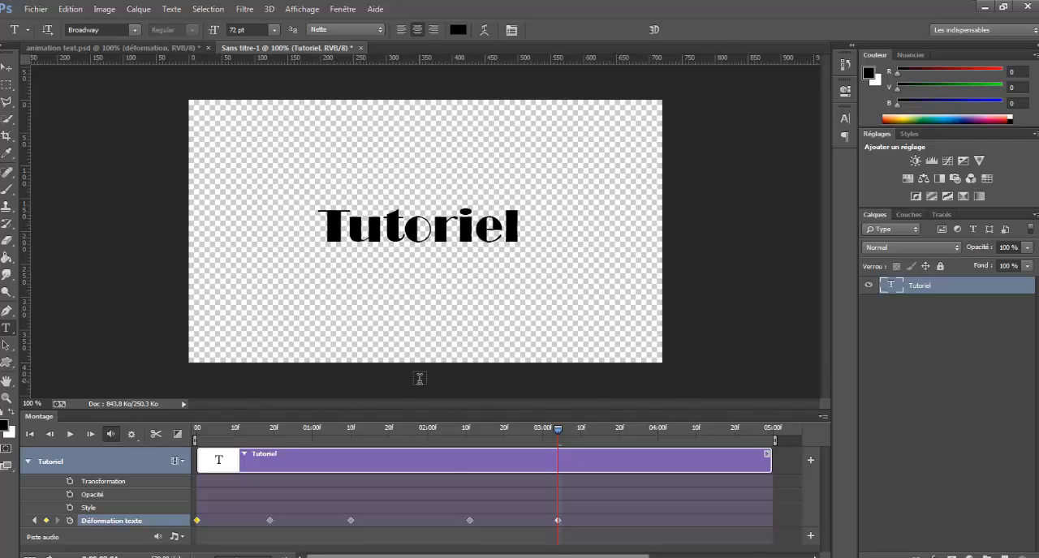
Check the text warp settings without changing them, and preview the warp animation from the beginning.
{"action": "left_click", "coordinate": [486, 31]}
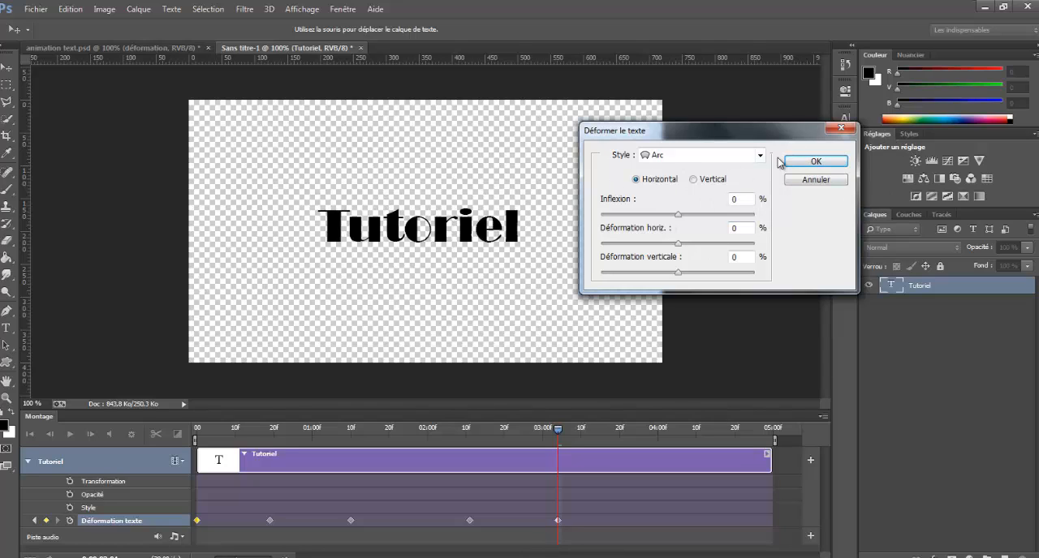
{"action": "left_click", "coordinate": [840, 130]}
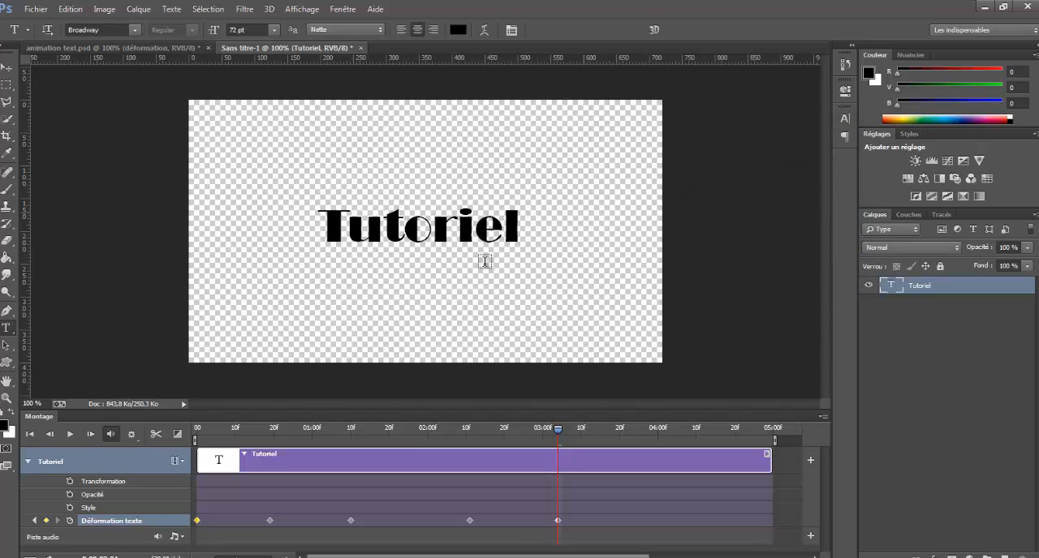
{"action": "left_click", "coordinate": [30, 434]}
{"action": "left_click", "coordinate": [71, 434]}
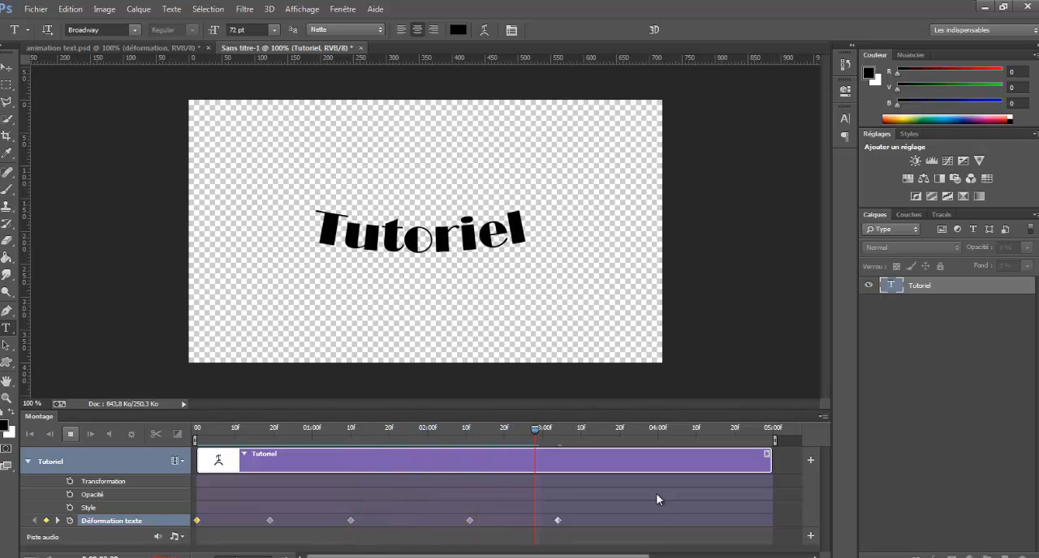
{"action": "left_click", "coordinate": [71, 434]}
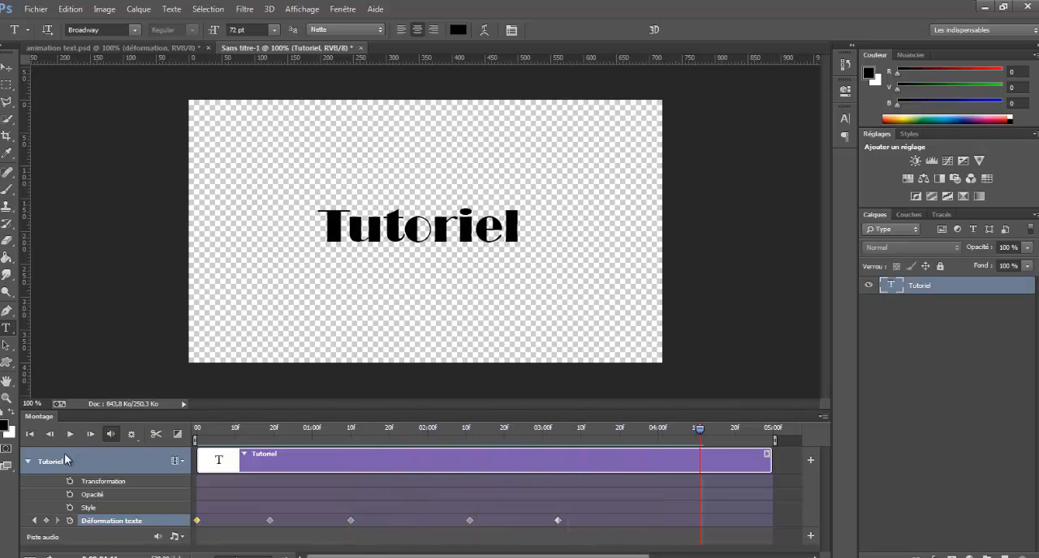